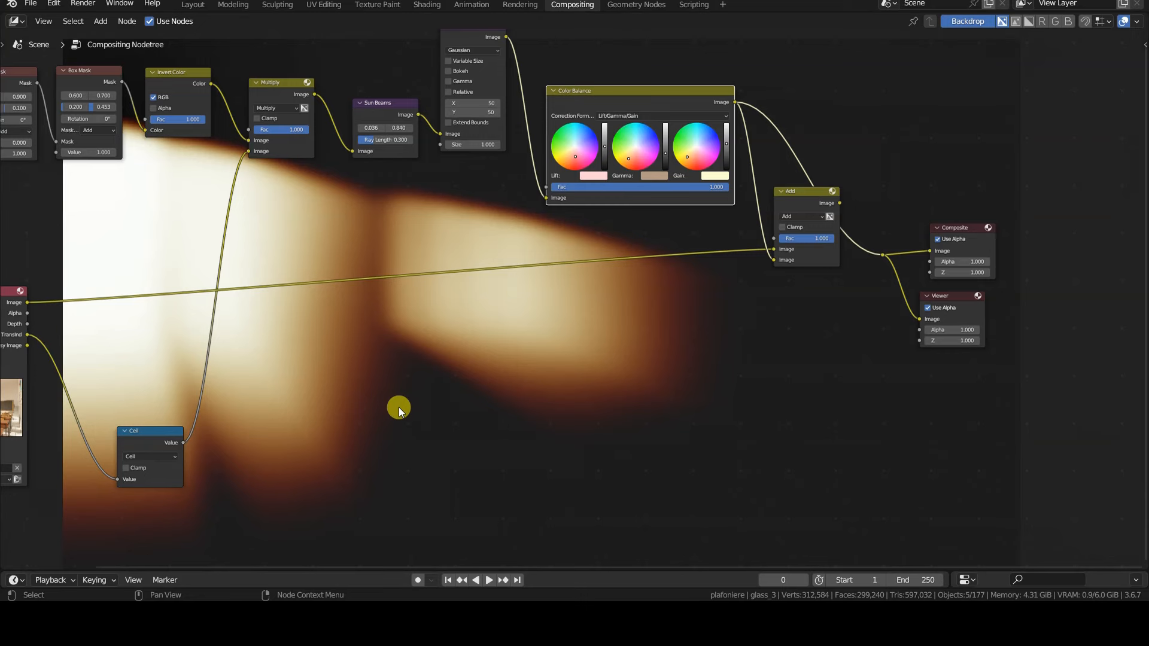
Preview the Add, Invert Color, Multiply and Sun Beams outputs in turn through the viewer's reroute, then relink Multiply to Sun Beams.
left_click_drag(839, 203, 879, 255)
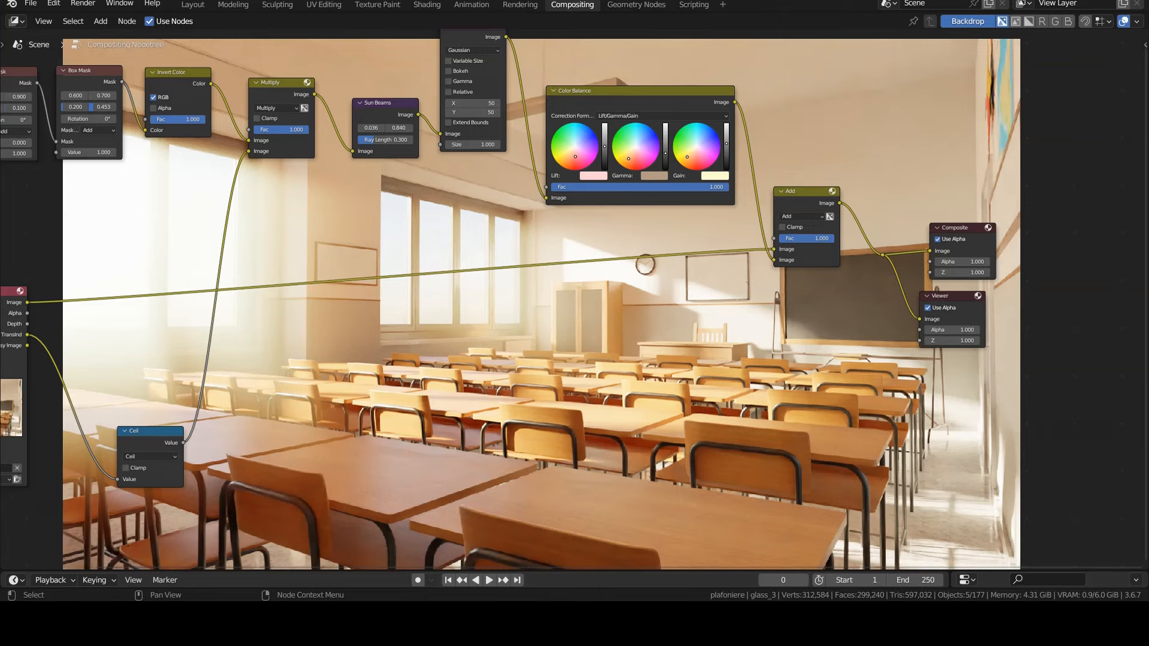
left_click_drag(209, 83, 881, 253)
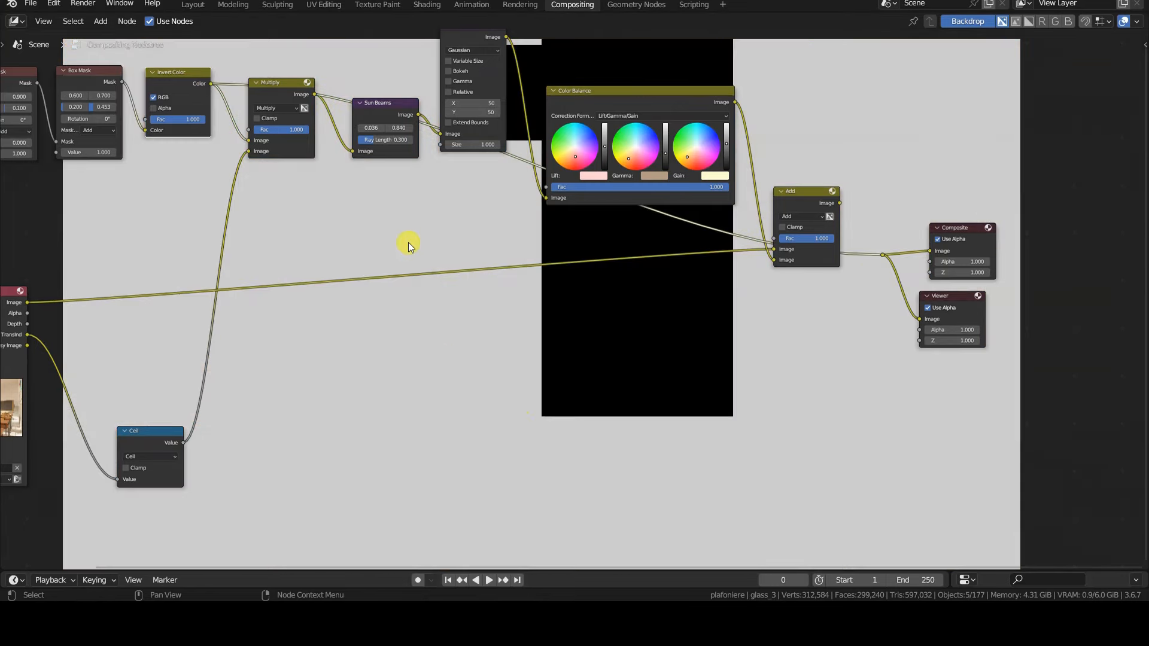
left_click_drag(351, 155, 880, 248)
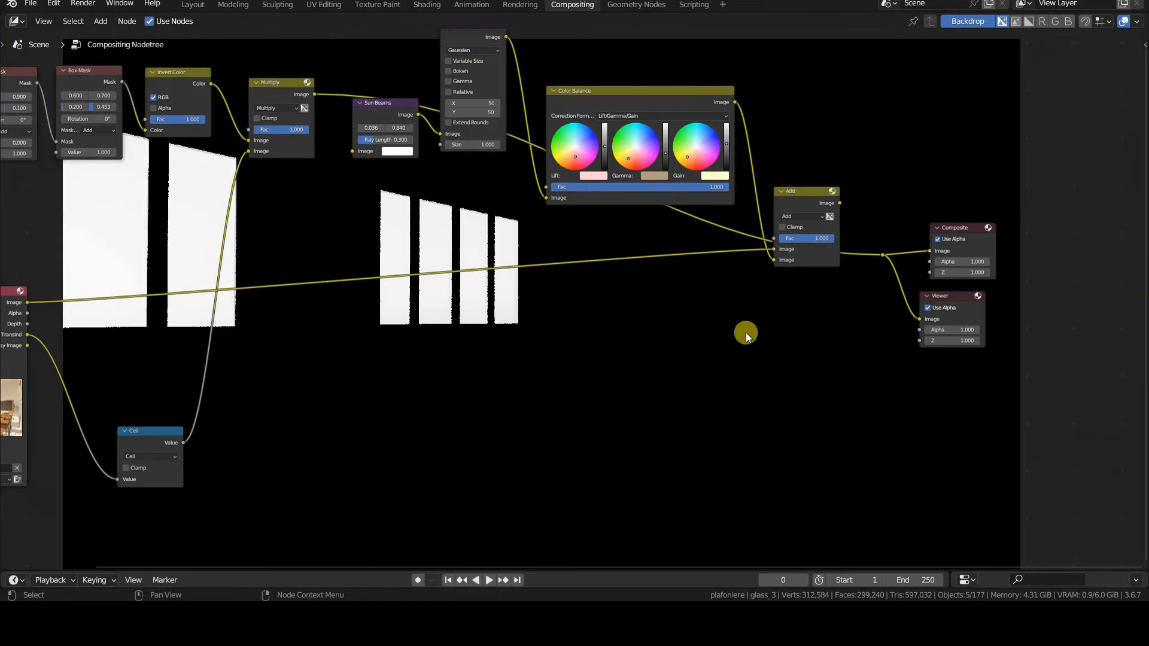
left_click_drag(417, 117, 881, 255)
left_click_drag(314, 94, 353, 154)
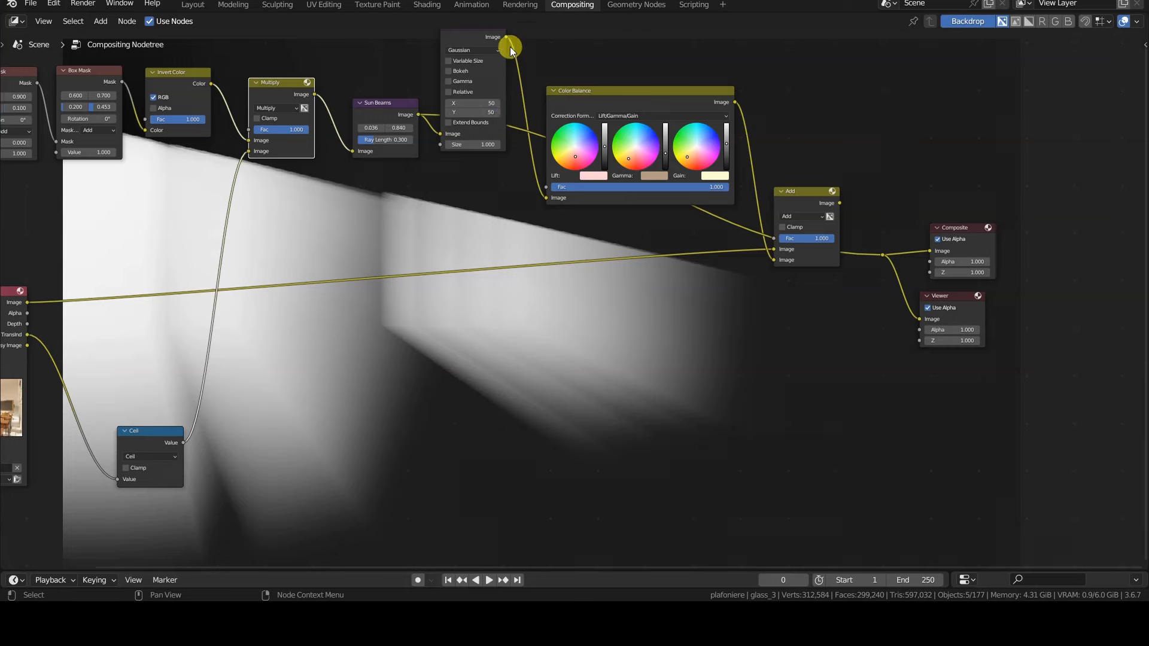
Preview the Gaussian blur and Color Balance outputs, ending with the Add node's output linked to the reroute.
left_click_drag(508, 36, 774, 249)
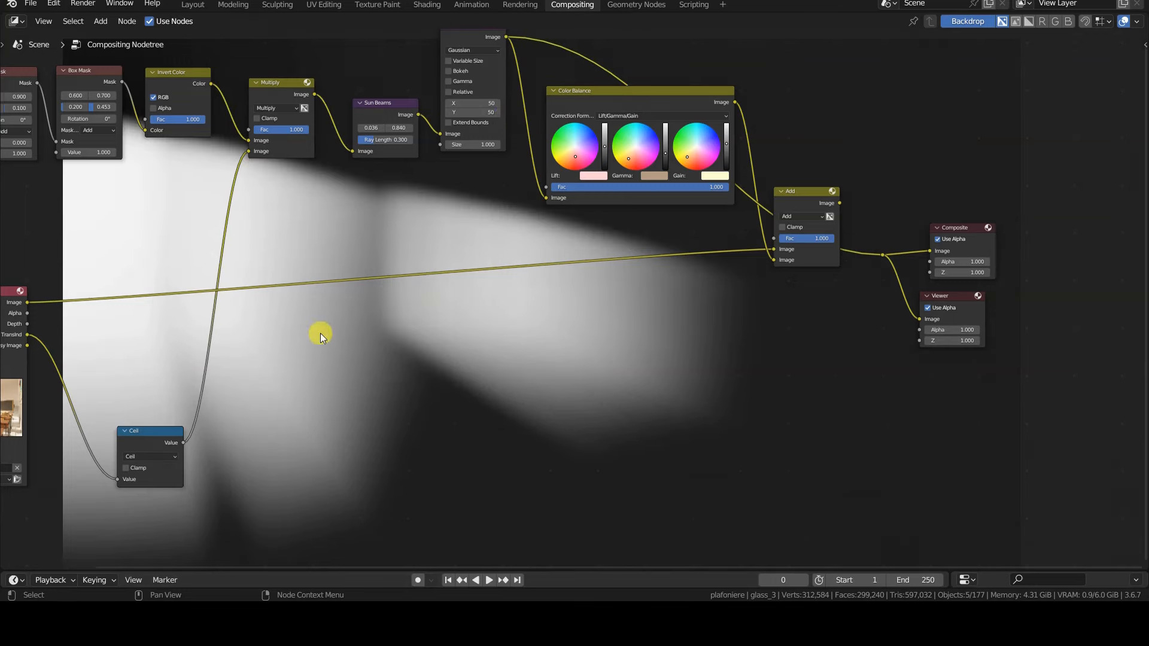
left_click_drag(735, 101, 881, 255)
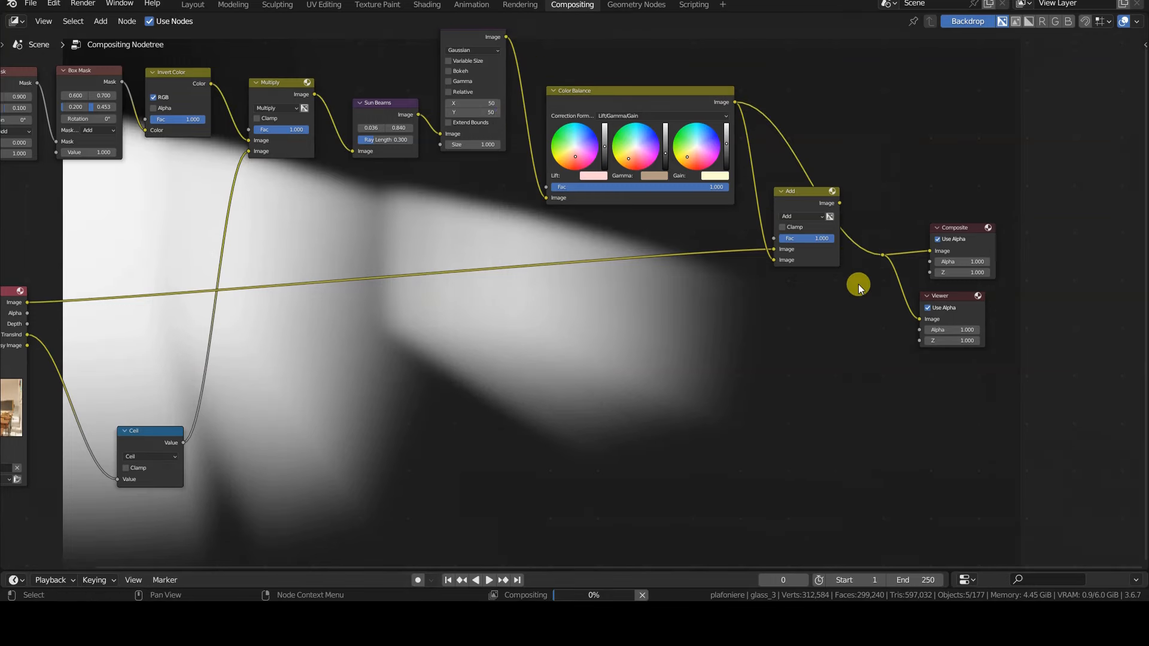
left_click_drag(839, 203, 882, 255)
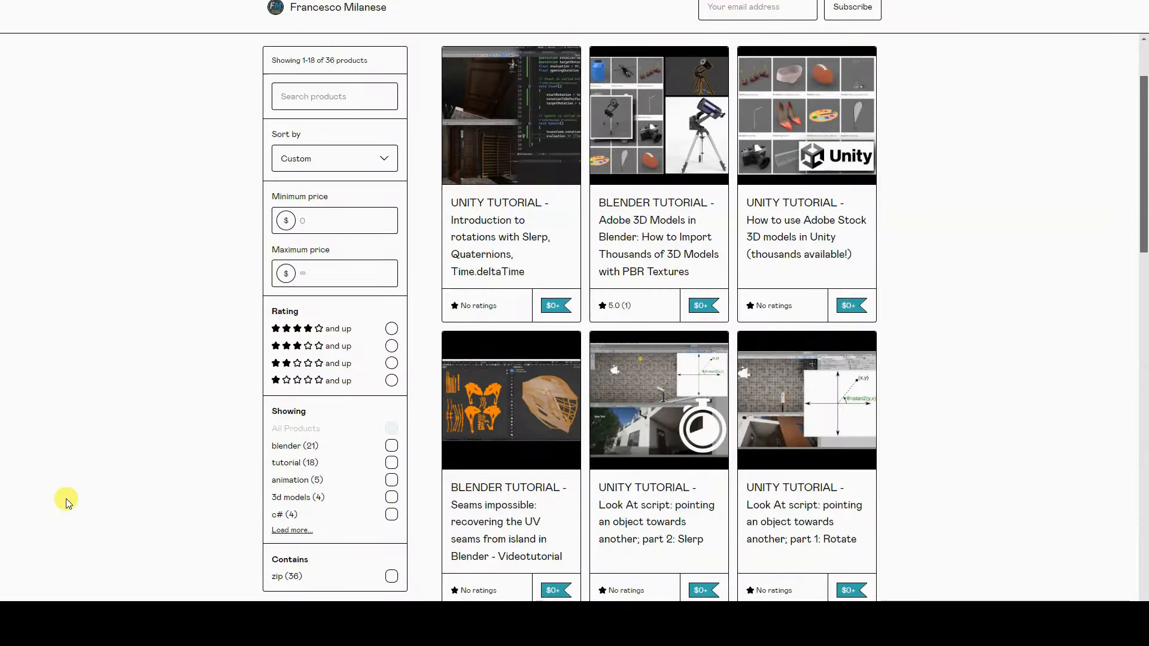
Browse the catalogue of Blender and Unity tutorials on the creator's web store page.
scroll(67, 503, "down", 9)
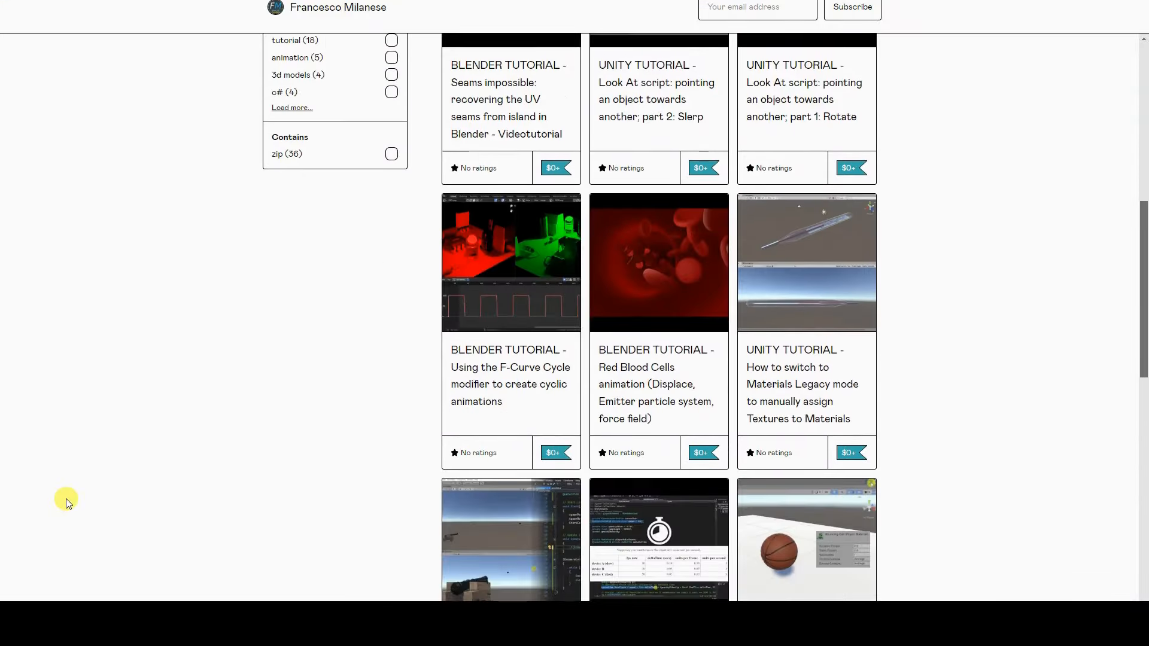
scroll(67, 503, "down", 8)
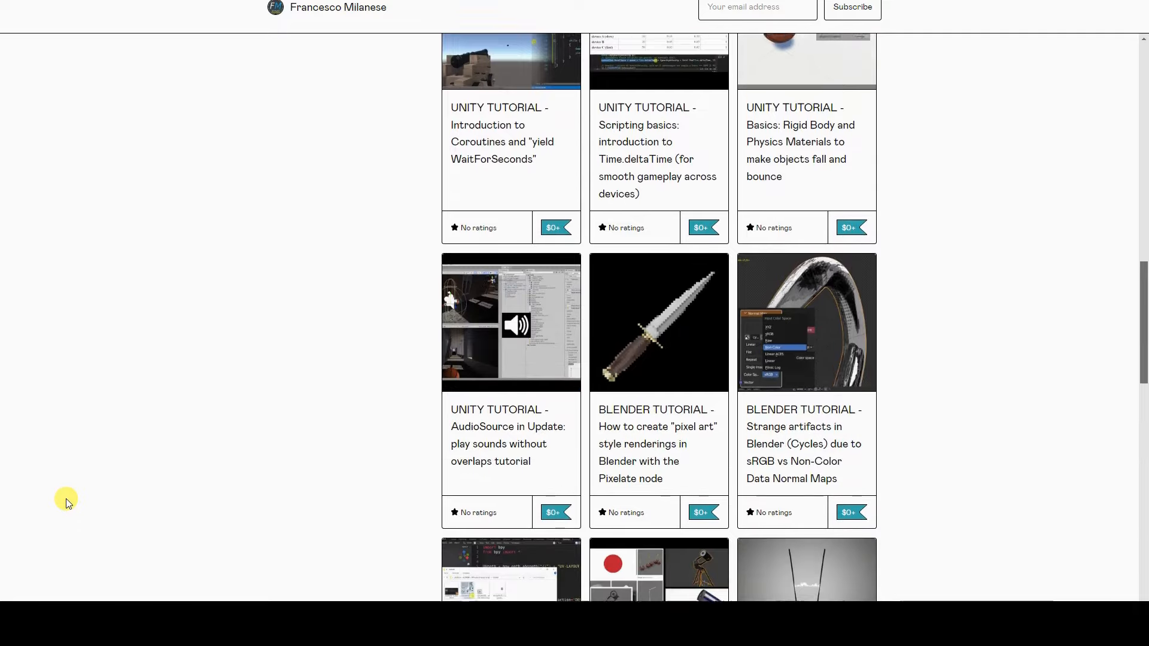
scroll(67, 502, "down", 8)
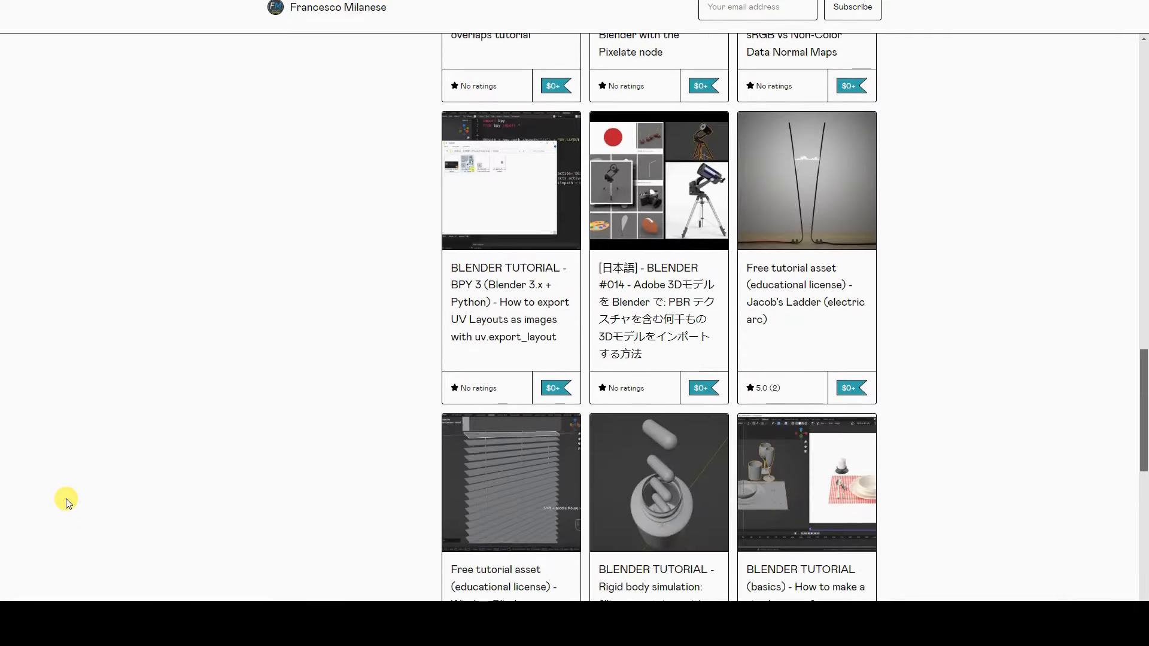
scroll(67, 503, "down", 8)
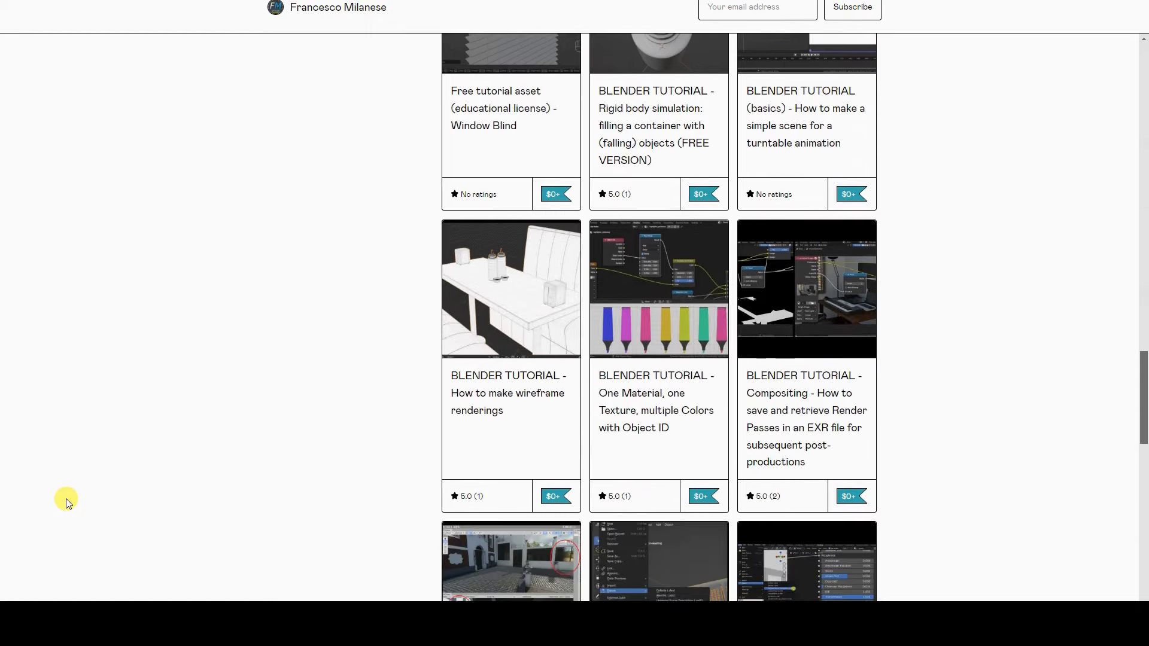
scroll(67, 503, "down", 8)
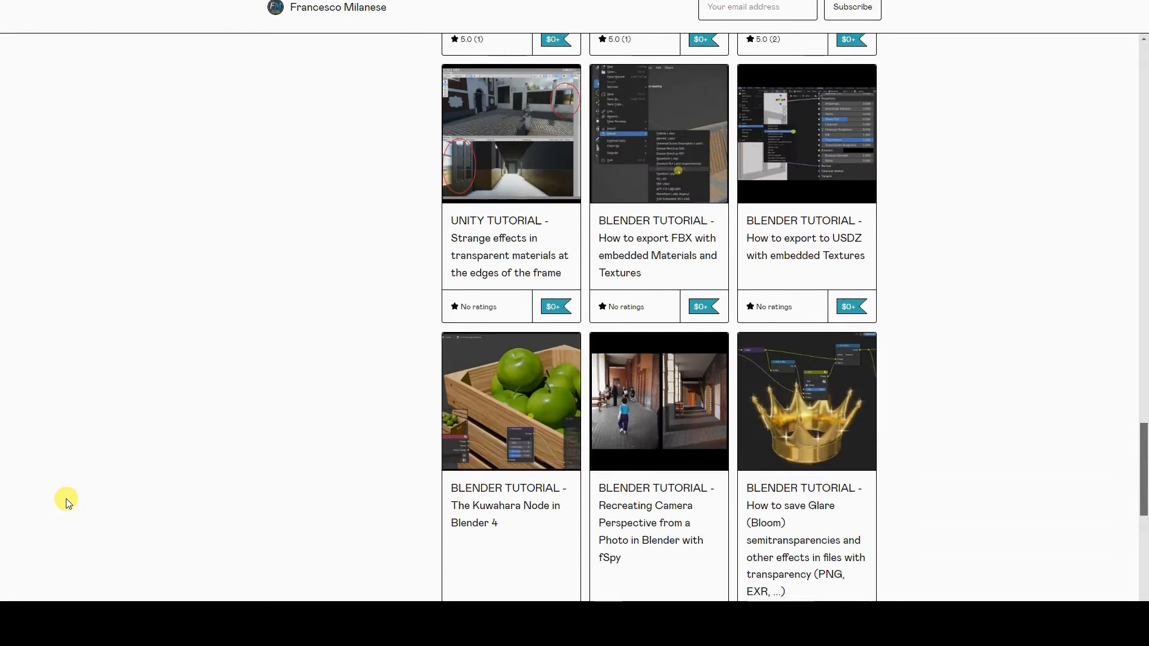
scroll(67, 503, "down", 4)
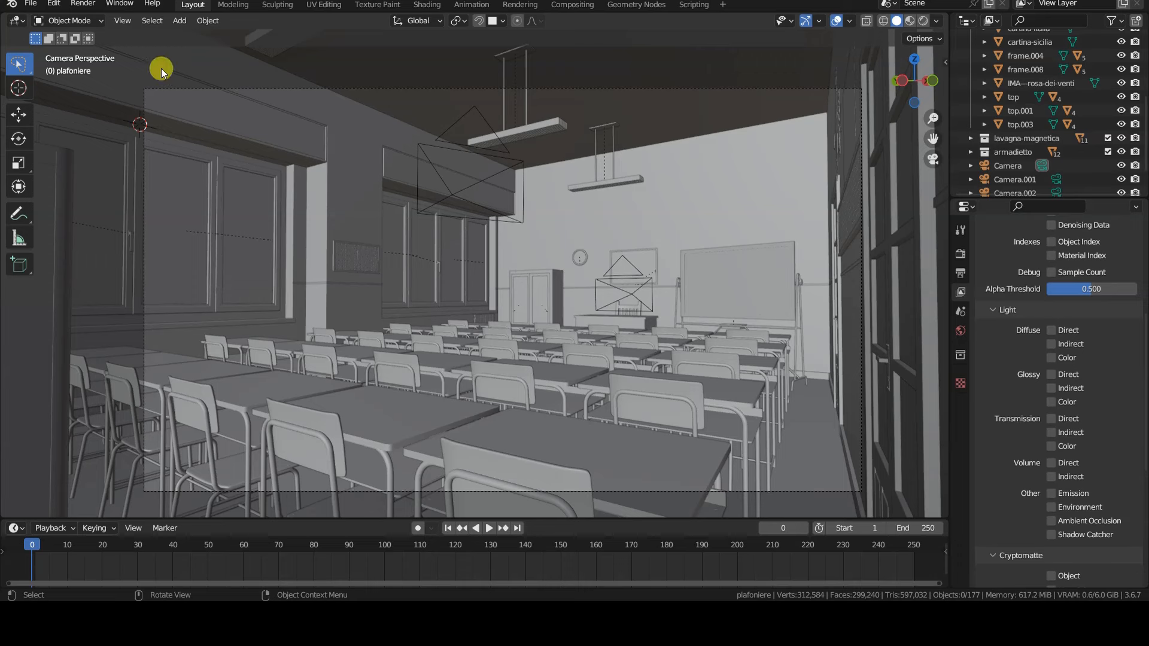
Examine the World shader nodes and the Nishita Sky Texture settings in the Shading workspace.
left_click(426, 5)
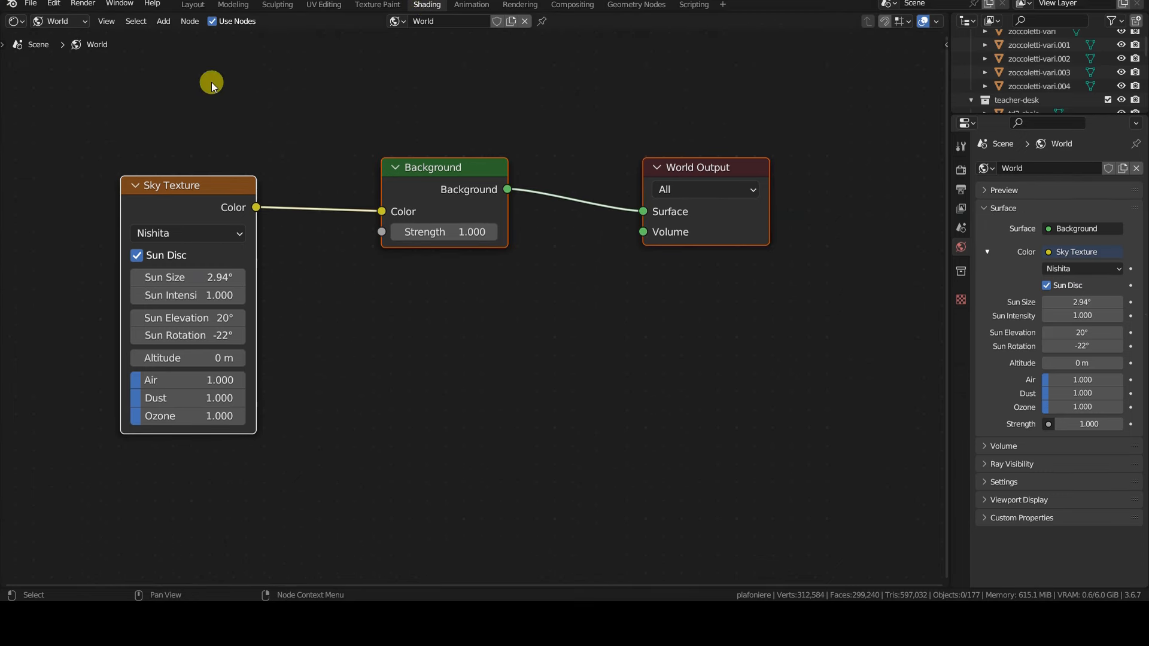
left_click(59, 21)
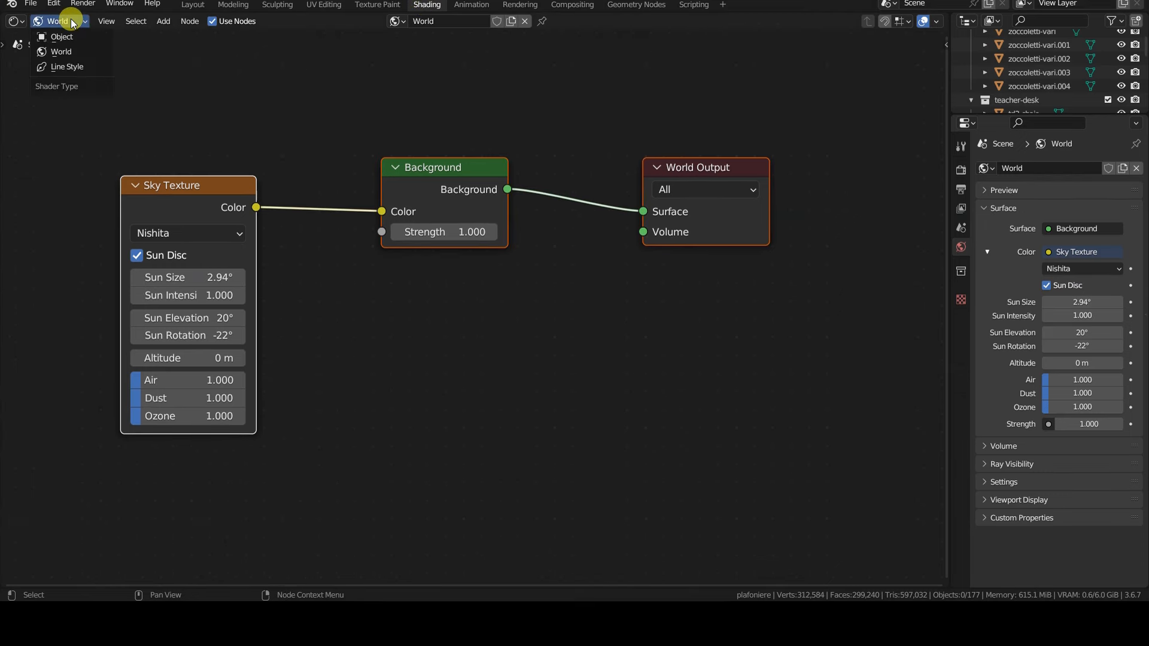
left_click(67, 52)
Add a Viewer node below the Composite node in the compositing node tree.
left_click(583, 10)
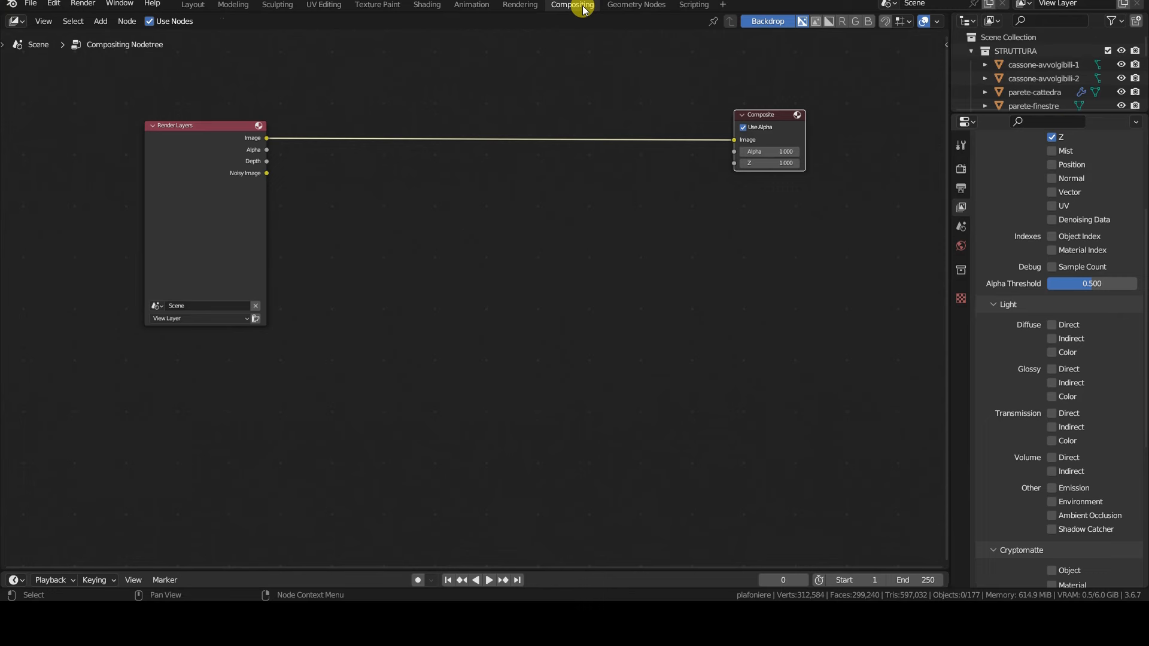
key("shift+a")
mouse_move(736, 264)
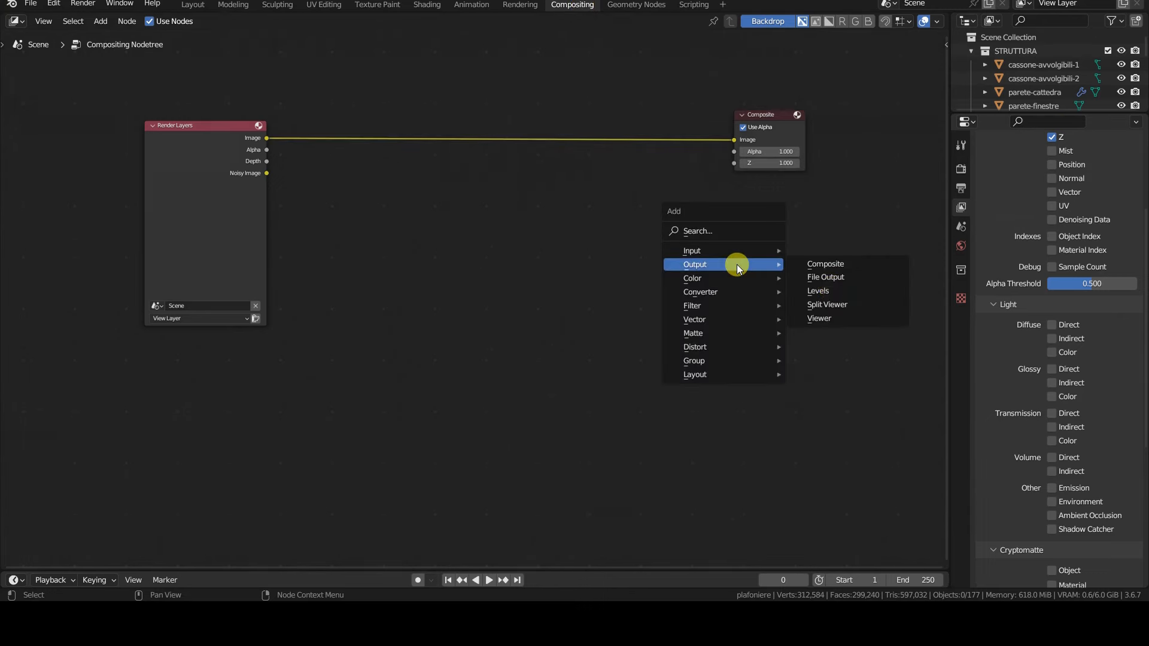
left_click(835, 317)
left_click(735, 184)
Insert a reroute on the link from Render Layers to Composite and connect it to the Viewer's Image input.
key("shift+a")
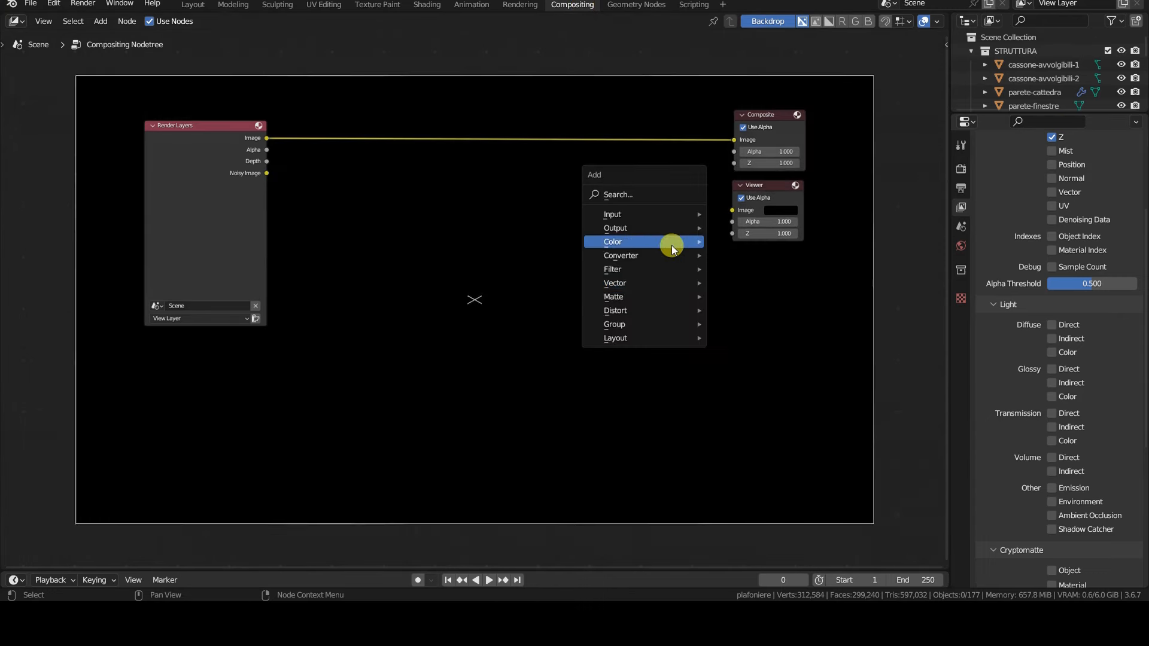
mouse_move(658, 338)
left_click(745, 352)
left_click(684, 140)
left_click_drag(685, 140, 732, 210)
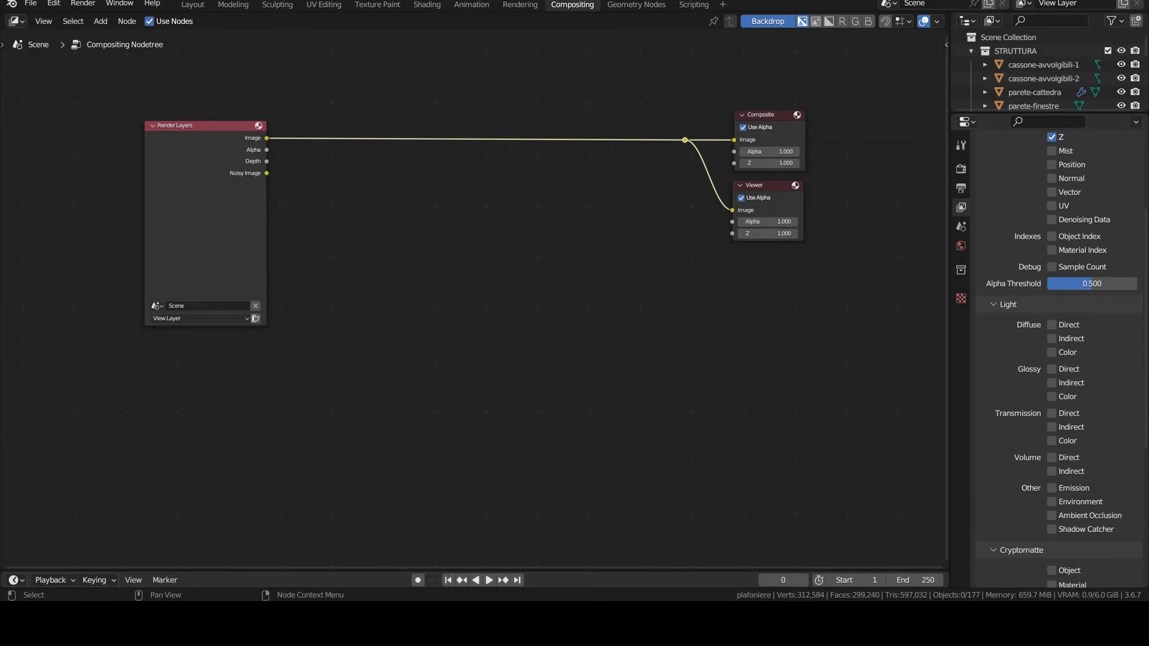
Select the glass panes of both classroom windows together in the Layout workspace.
left_click(193, 4)
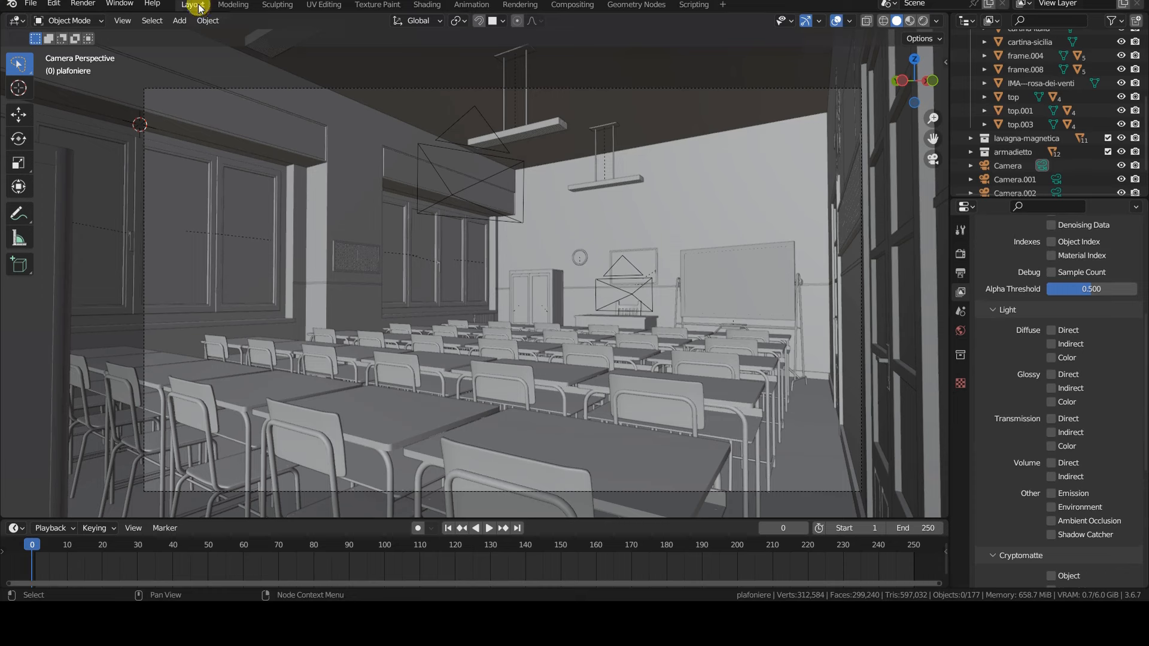
left_click(259, 284)
left_click(191, 270, "shift")
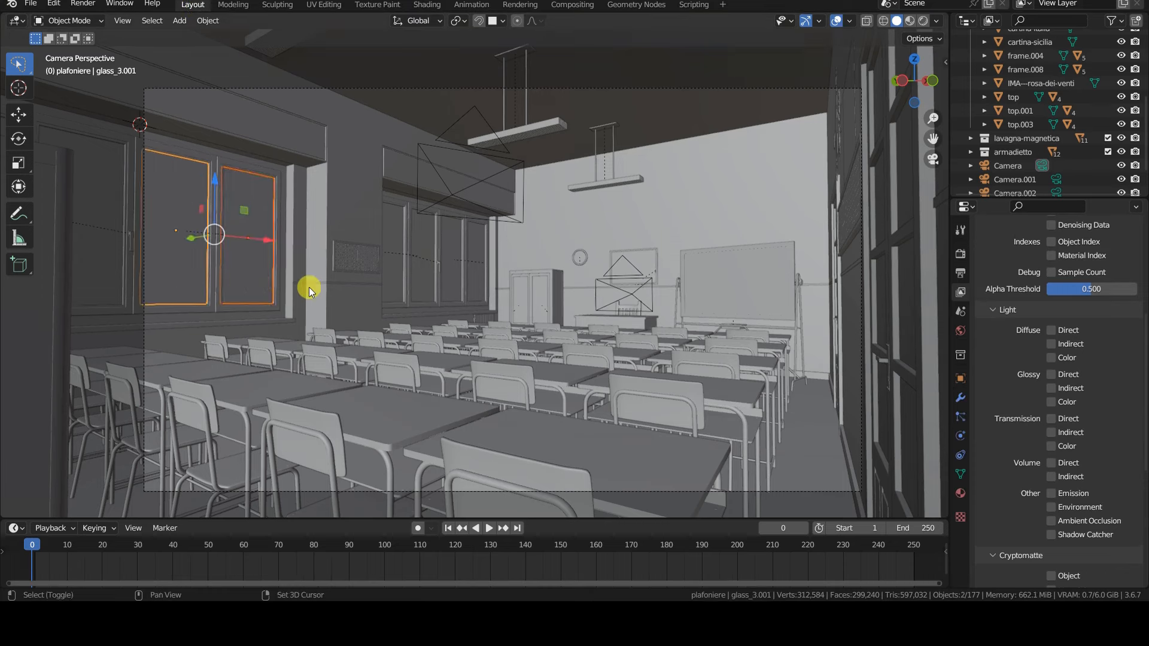
left_click(390, 289, "shift")
left_click(412, 288, "shift")
left_click(446, 286, "shift")
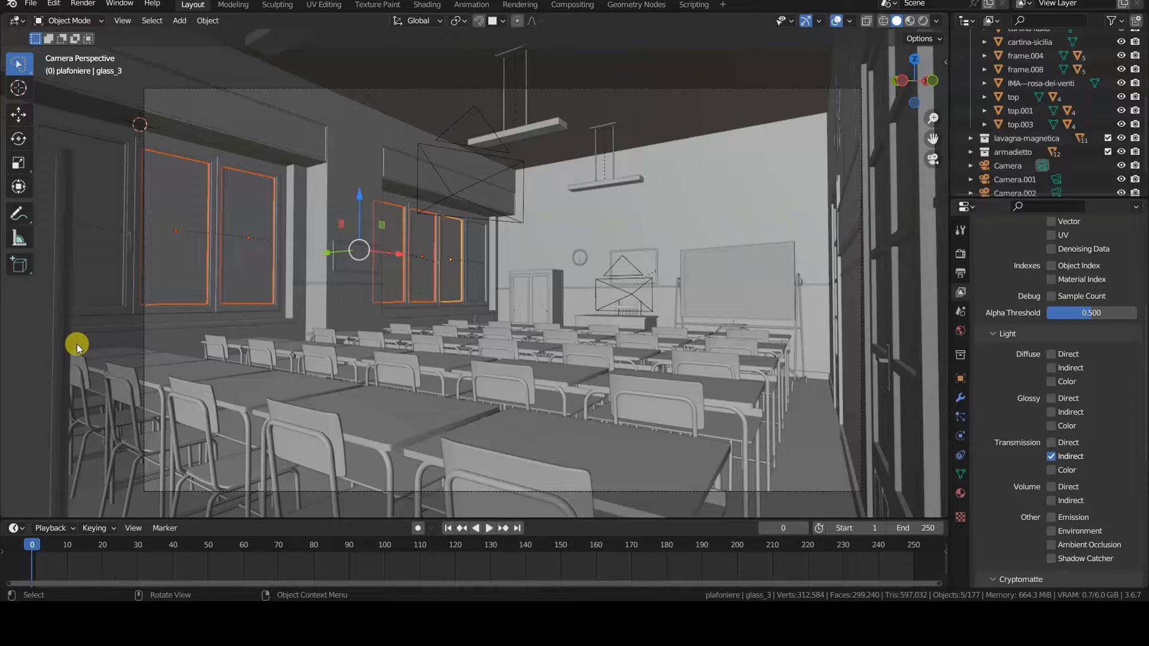
Render the scene and link the Render Layers' TransInd pass to the reroute in the compositor.
key("F12")
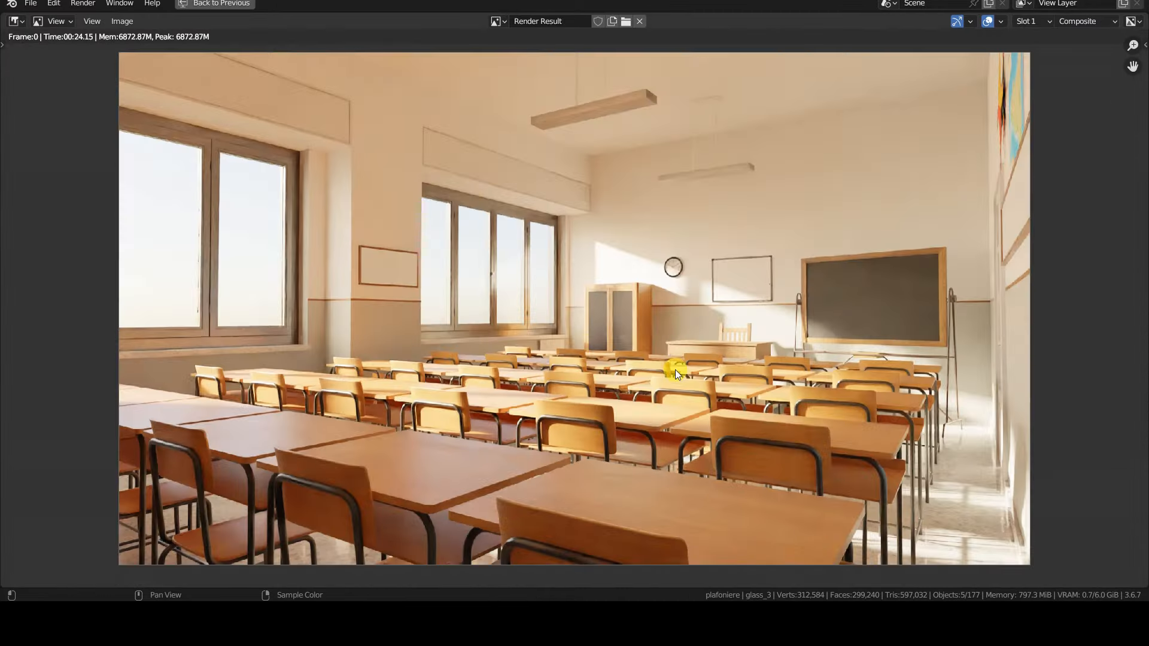
key("Escape")
left_click(572, 5)
left_click_drag(267, 173, 683, 140)
Spread out the node layout by moving Render Layers, Composite, Viewer and the reroute to leave free space between them.
scroll(308, 221, "up", 3)
middle_click_drag(309, 221, 170, 174)
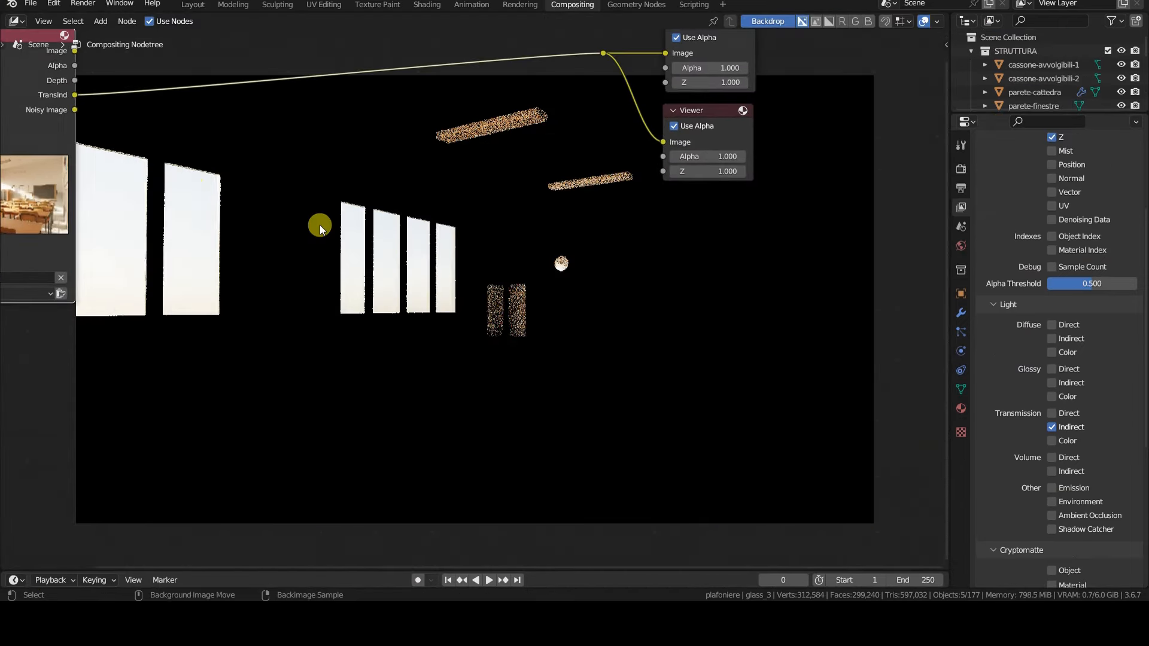
middle_click_drag(321, 227, 341, 318, "alt")
left_click_drag(48, 137, 68, 187)
left_click(711, 35)
left_click(715, 116, "shift")
left_click_drag(716, 116, 746, 178)
left_click(695, 36)
left_click_drag(733, 54, 900, 85)
left_click_drag(765, 175, 890, 149)
left_click_drag(633, 115, 784, 102)
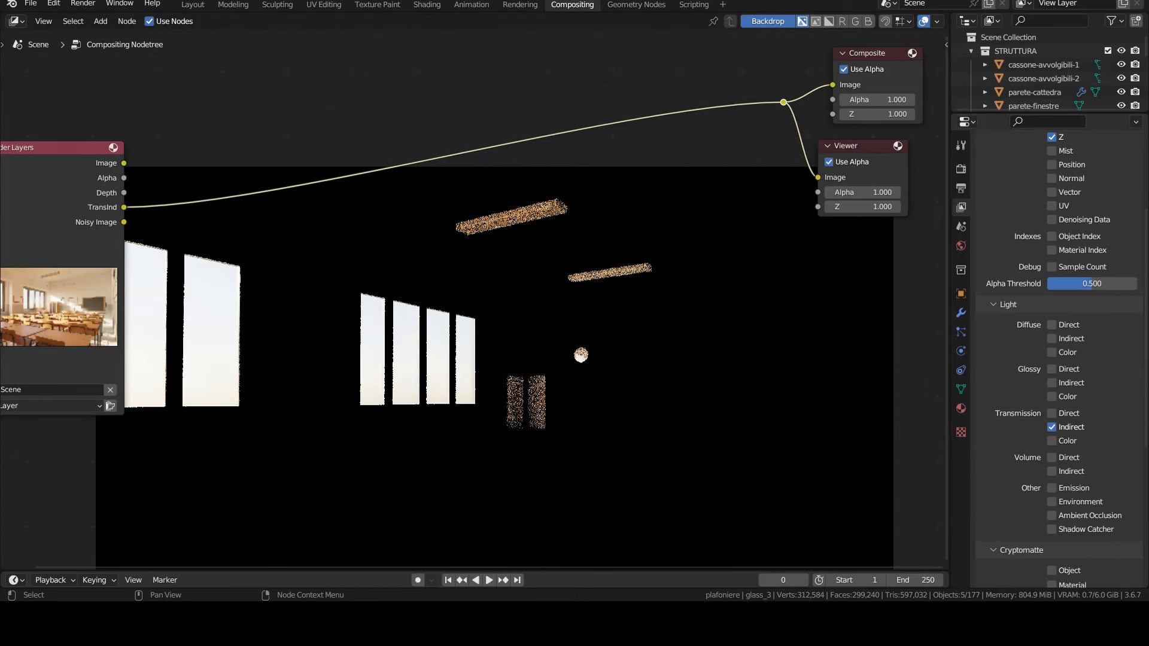
left_click_drag(56, 158, 40, 60)
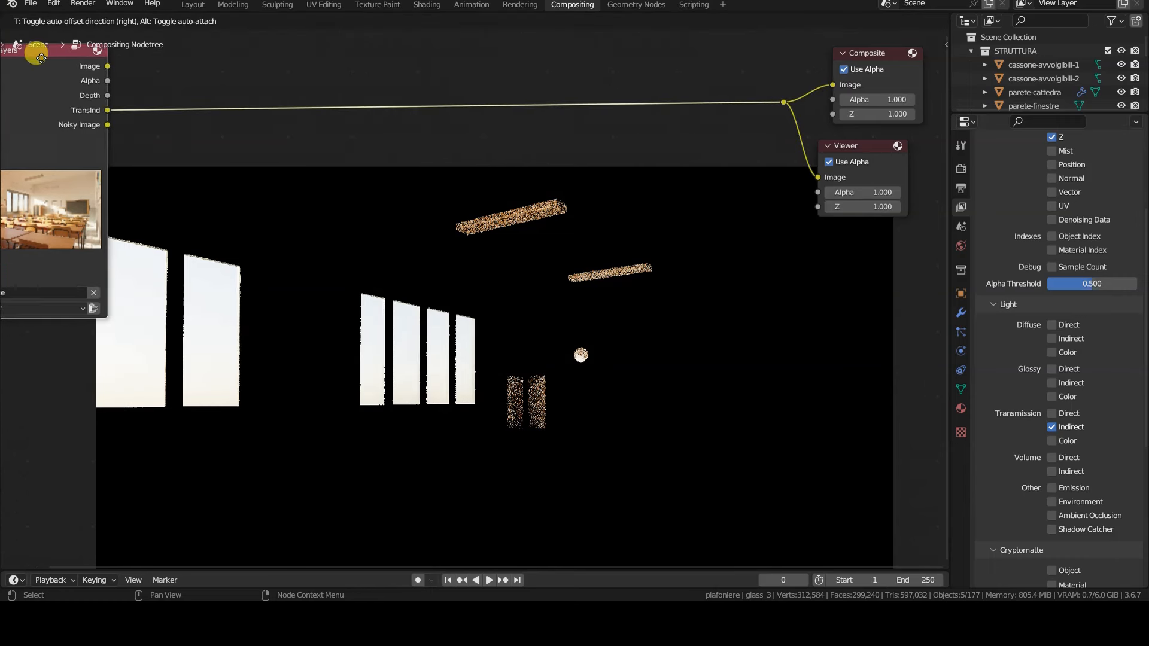
Insert a Math node on the link between TransInd and the reroute, with its operation set to Ceil.
key("shift+a")
mouse_move(193, 217)
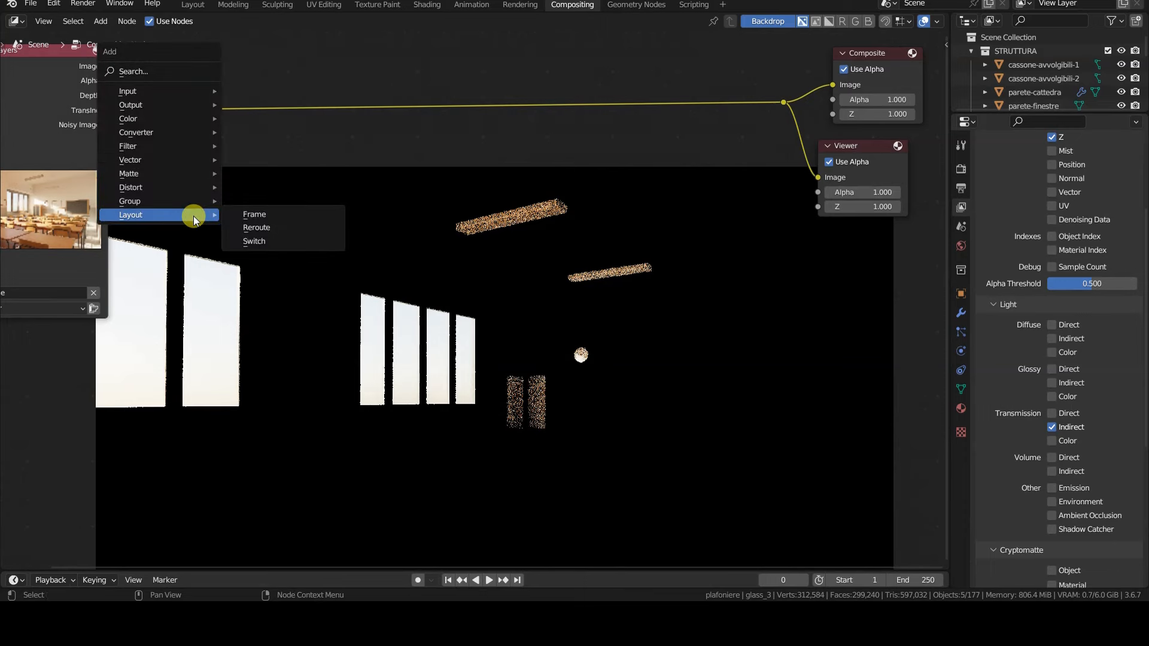
mouse_move(191, 130)
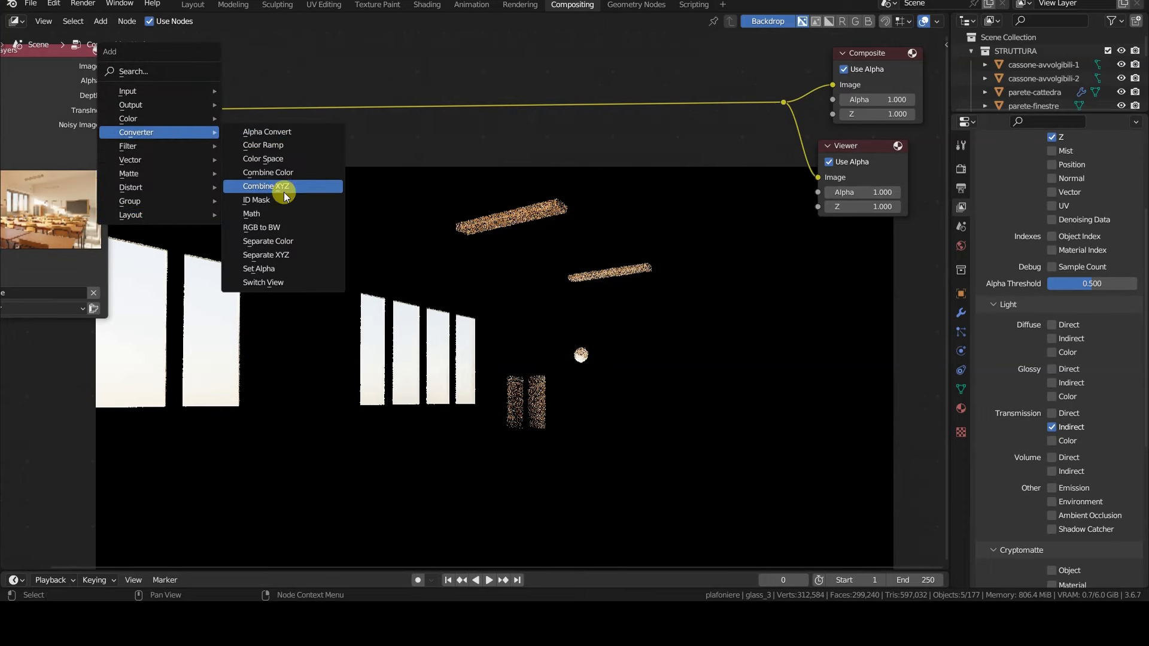
left_click(288, 213)
left_click(174, 93)
left_click(202, 121)
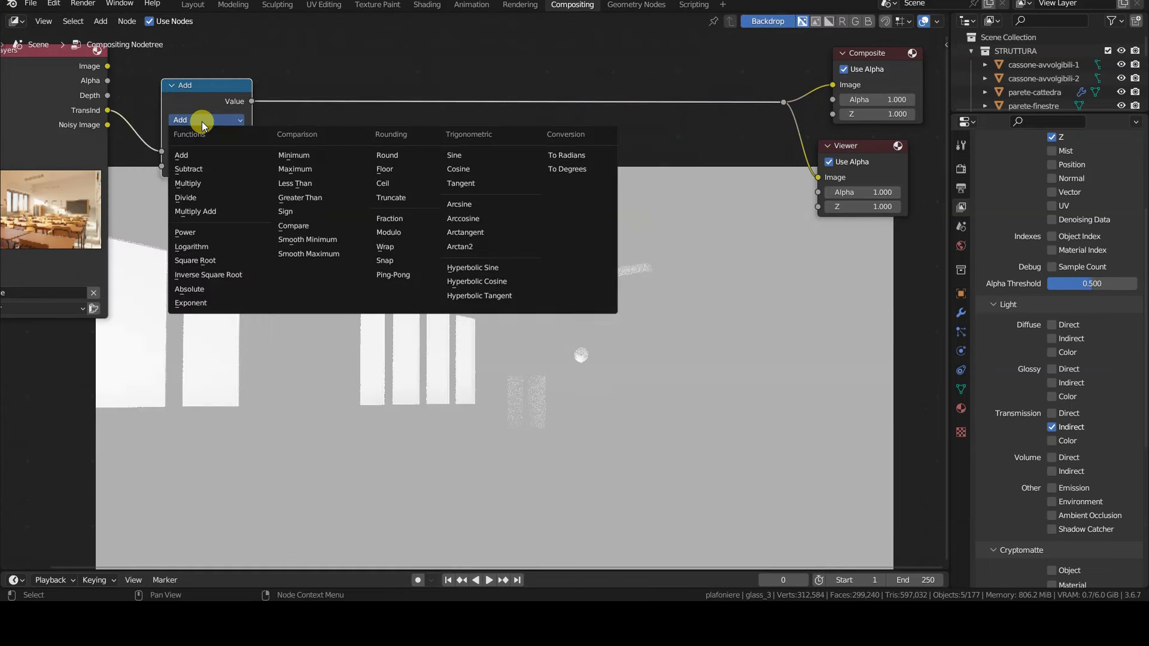
left_click(398, 183)
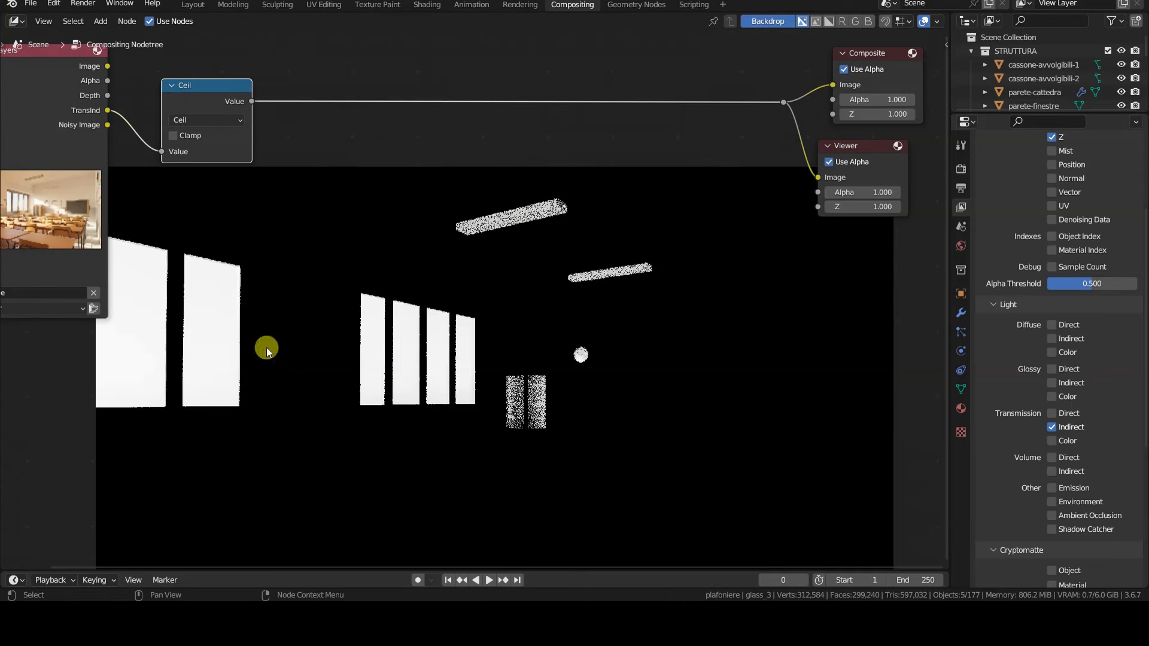
Compare the pass with and without the Ceil node by muting and unmuting it twice.
key("m")
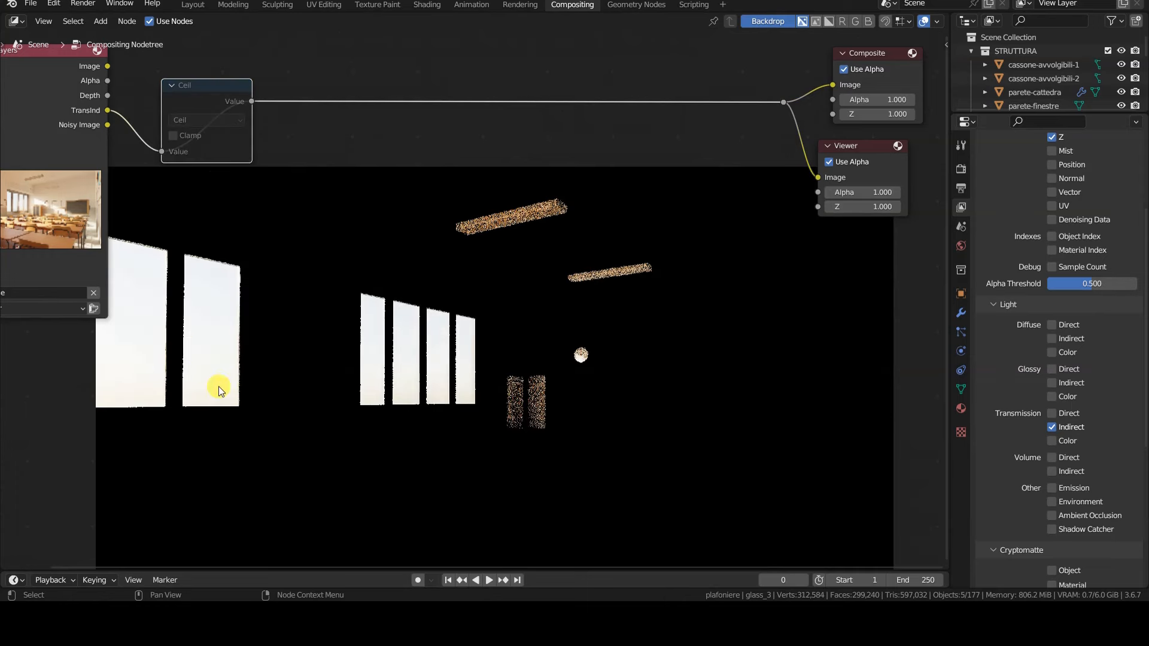
key("m")
key("m")
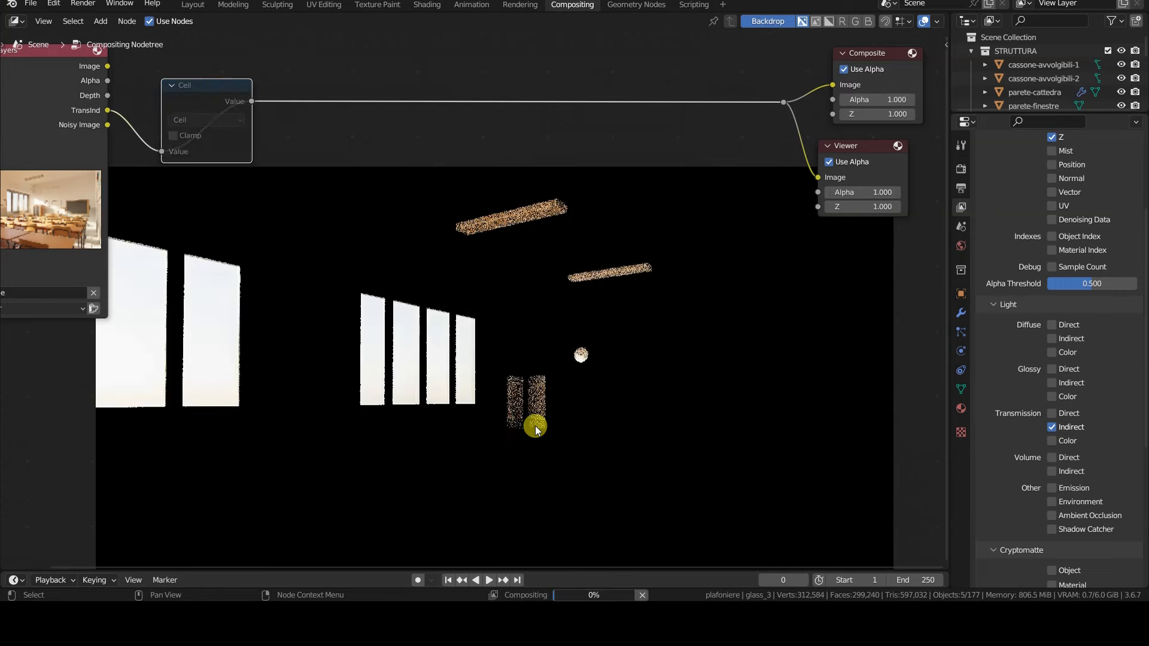
key("m")
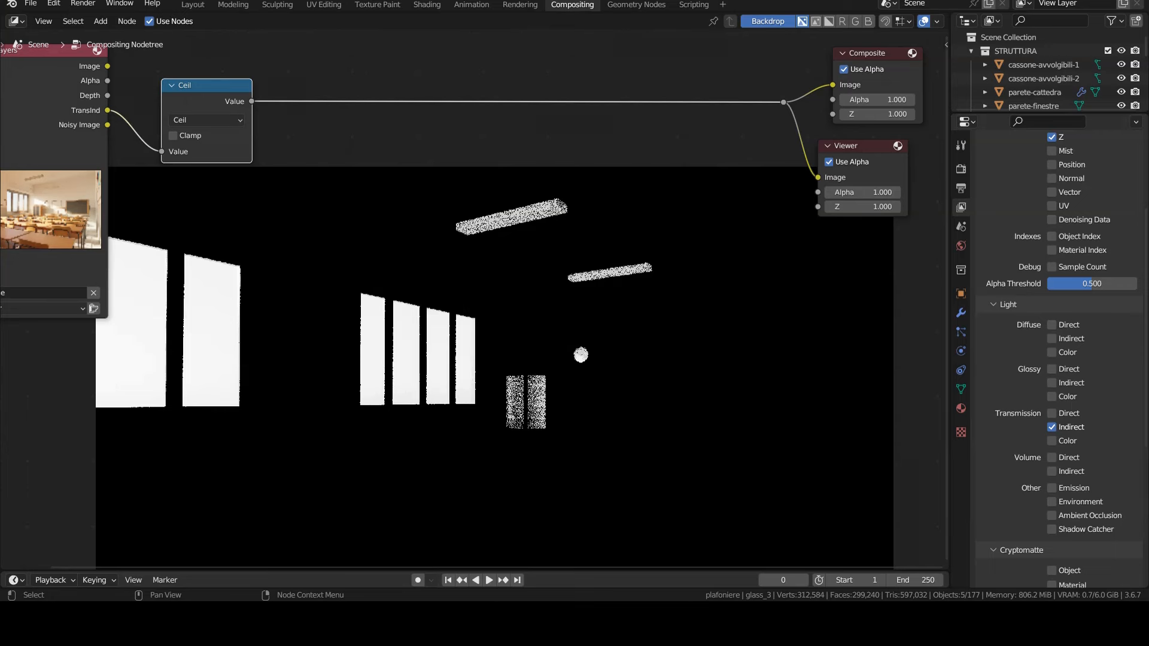
Add a Box Mask node beside the Ceil node and set its Y position to 0.900 so it covers the front ceiling lamp.
left_click(397, 264)
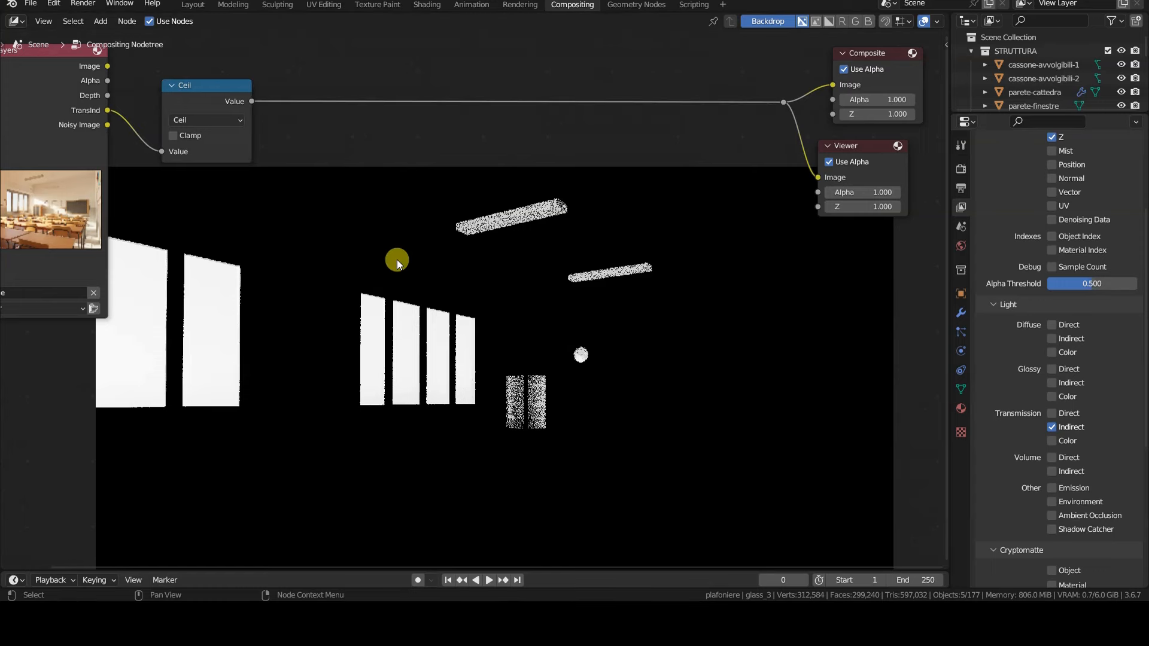
key("shift+a")
mouse_move(385, 301)
left_click(467, 301)
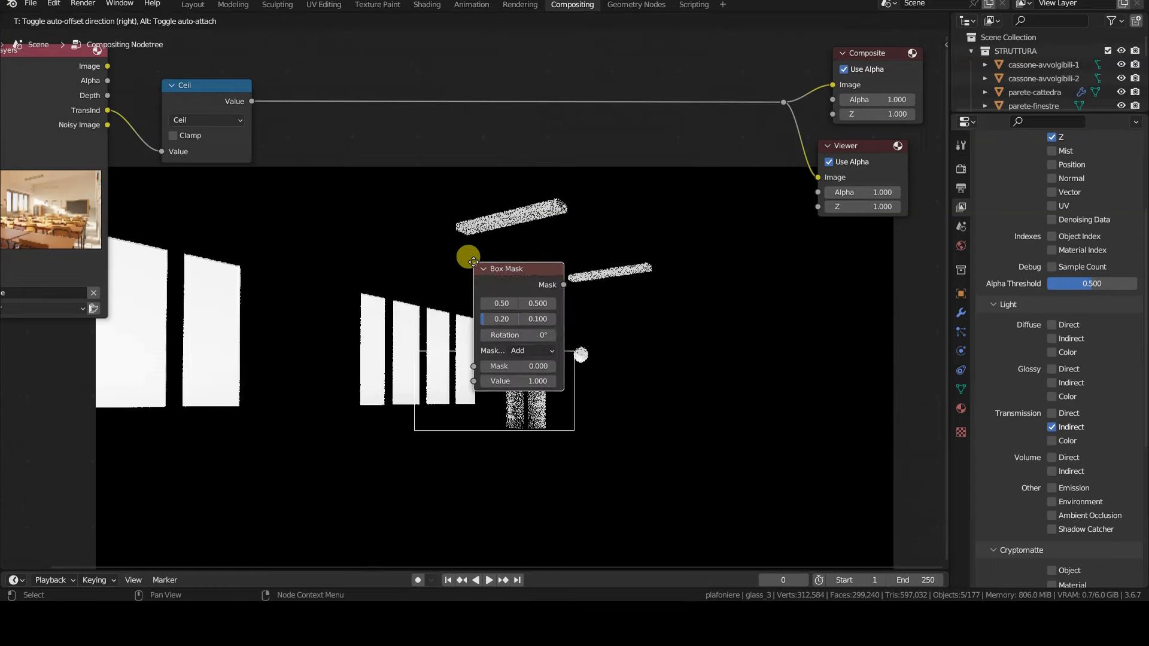
key("y")
key("Escape")
left_click_drag(232, 261, 226, 162)
left_click_drag(409, 365, 347, 340)
left_click_drag(295, 339, 296, 339)
Duplicate the Box Mask, then set the copy's X to 0.600, Y to 0.700 and height to 0.453.
left_click(279, 341)
key("shift+d")
left_click(389, 312)
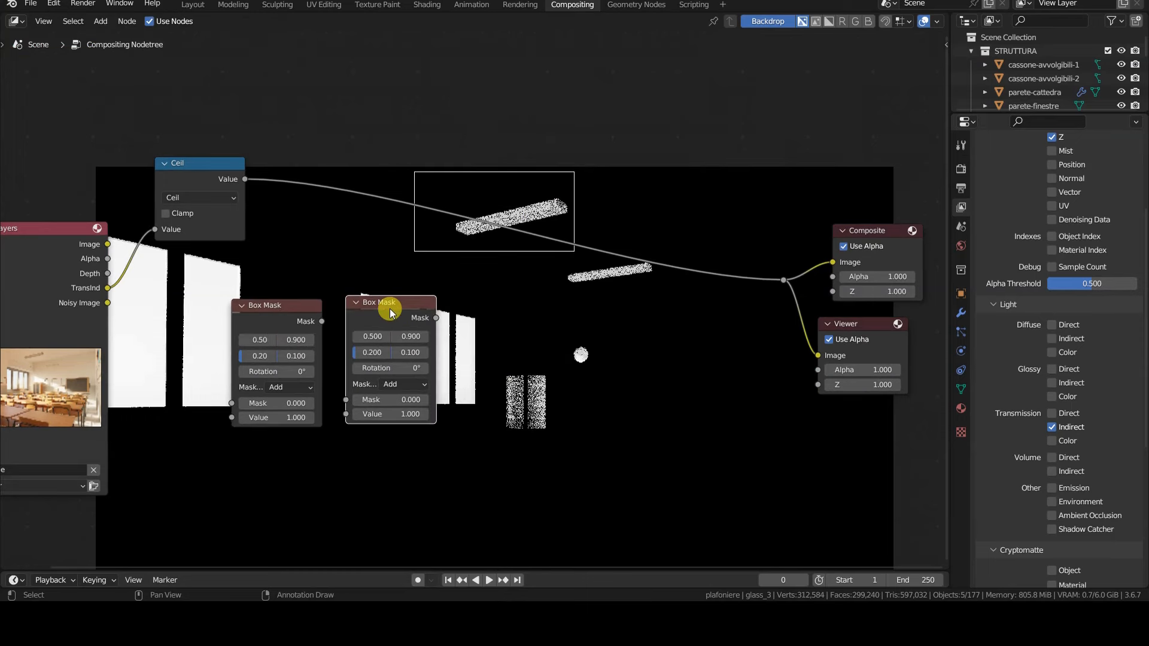
left_click(386, 336)
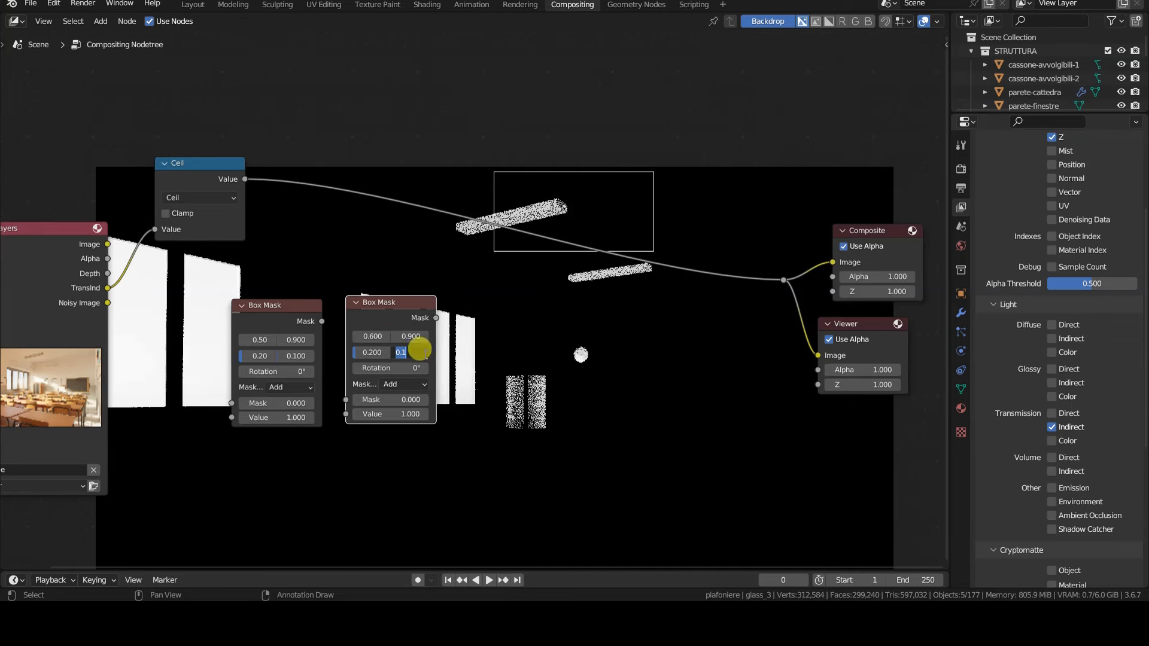
left_click_drag(403, 352, 314, 46)
Place the two Box Mask nodes side by side above Render Layers, with Ceil and the reroute below them.
left_click_drag(269, 302, 191, 90)
left_click_drag(305, 108, 279, 91)
left_click(222, 240)
left_click_drag(222, 241, 219, 484)
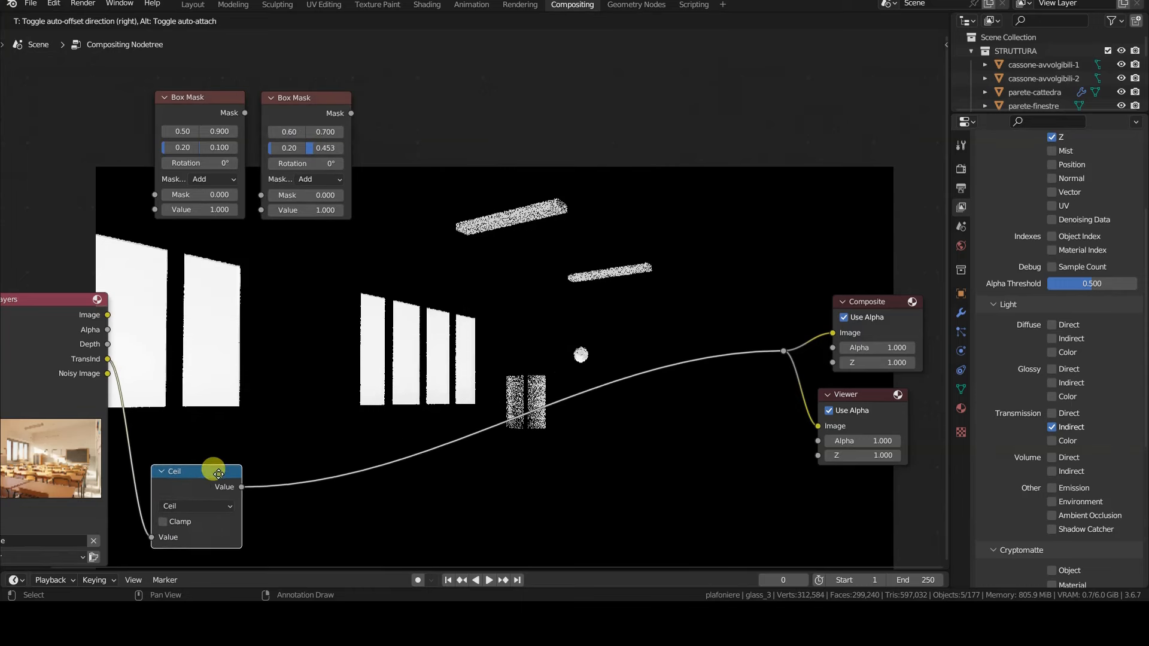
left_click_drag(784, 351, 762, 492)
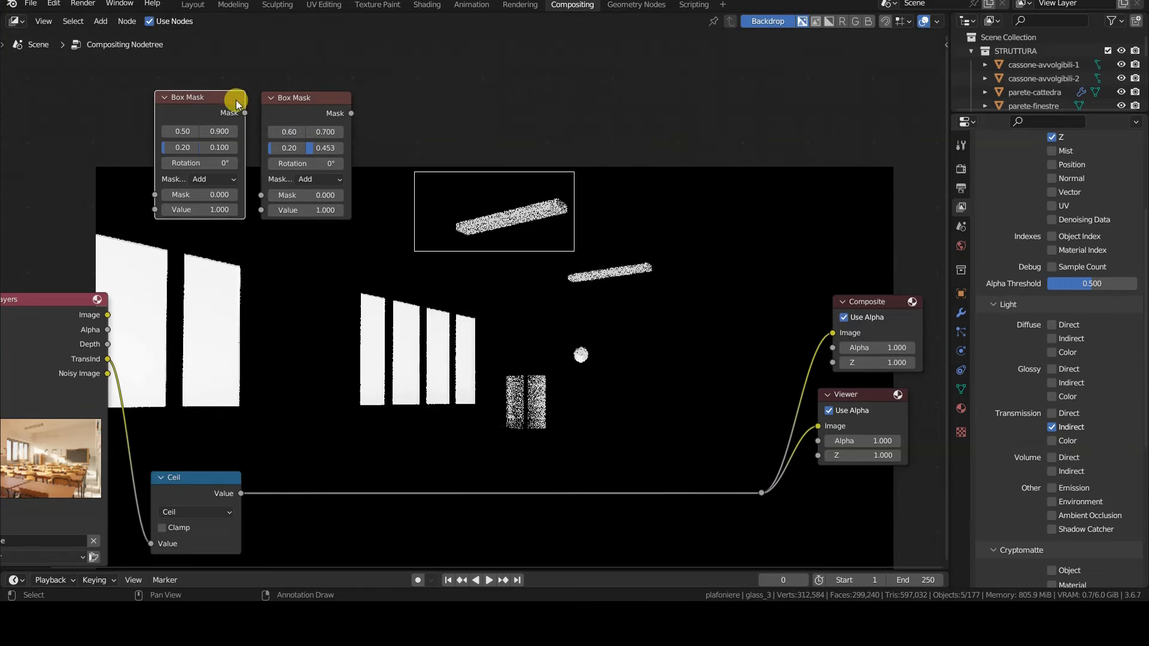
Link the first Box Mask's output to the second one's Mask input and shift both nodes toward Render Layers.
left_click(287, 97)
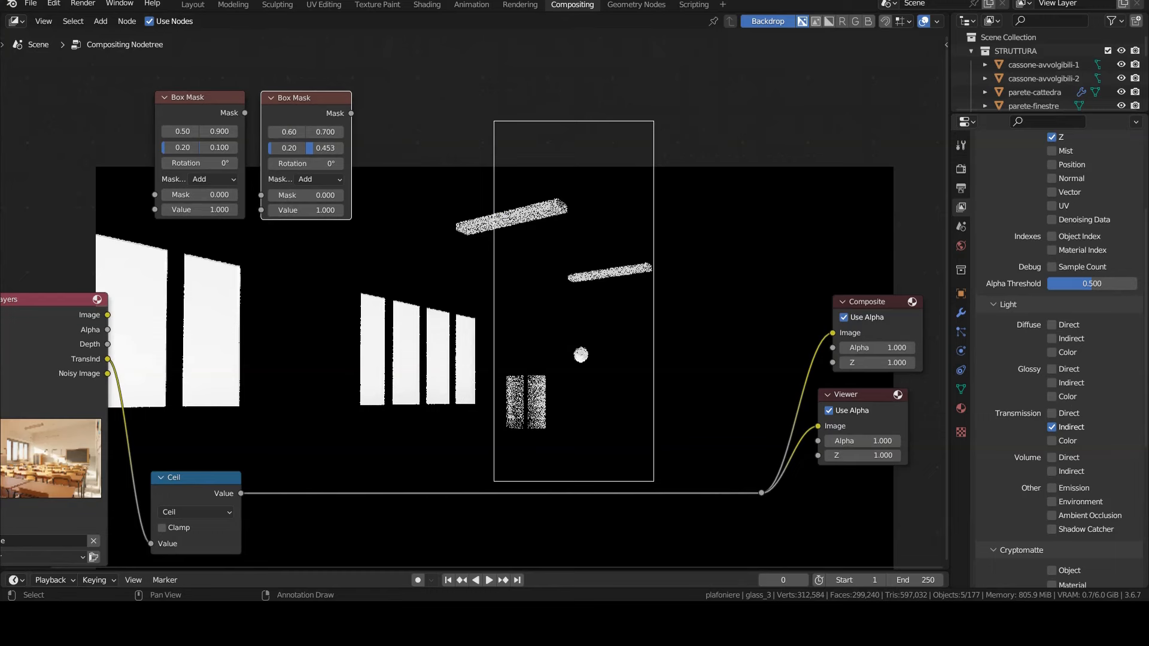
left_click_drag(245, 113, 258, 195)
left_click_drag(217, 98, 141, 93)
left_click_drag(294, 106, 195, 110)
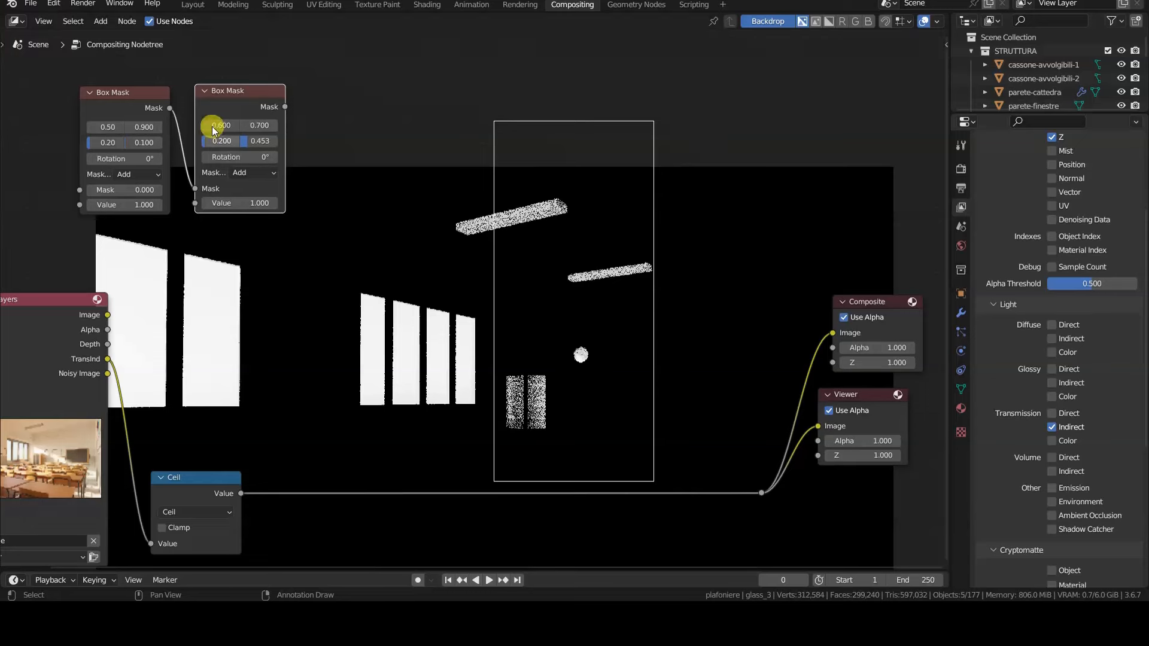
Preview the combined box masks through the reroute, then reconnect the Ceil output to it.
left_click_drag(285, 107, 761, 493)
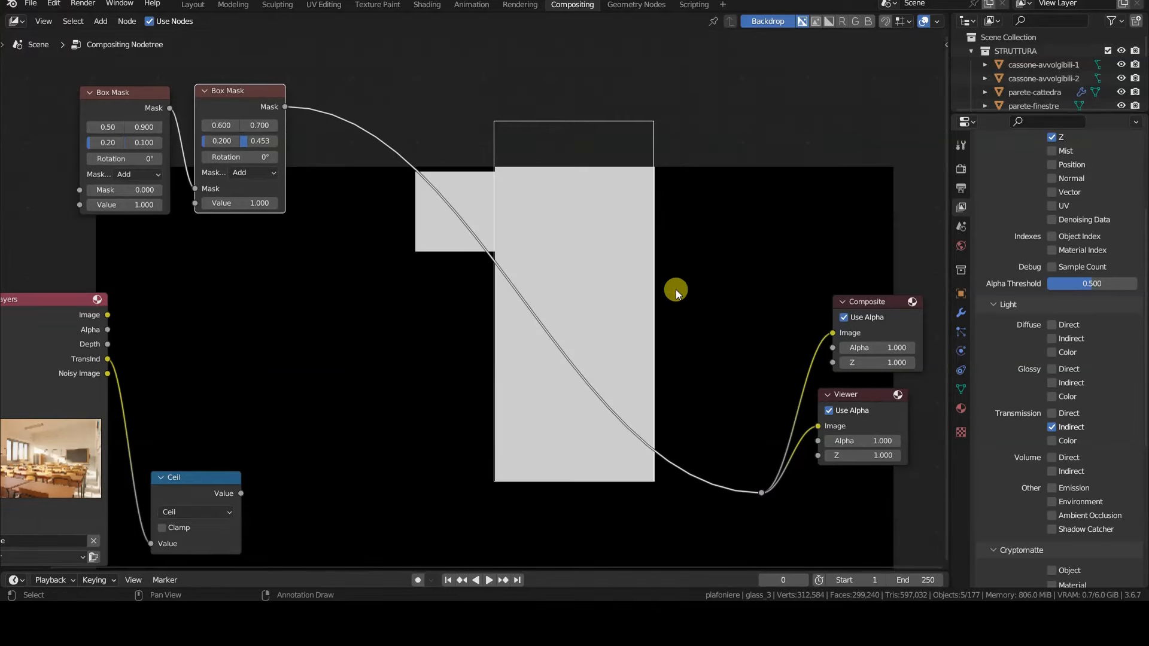
left_click(433, 109)
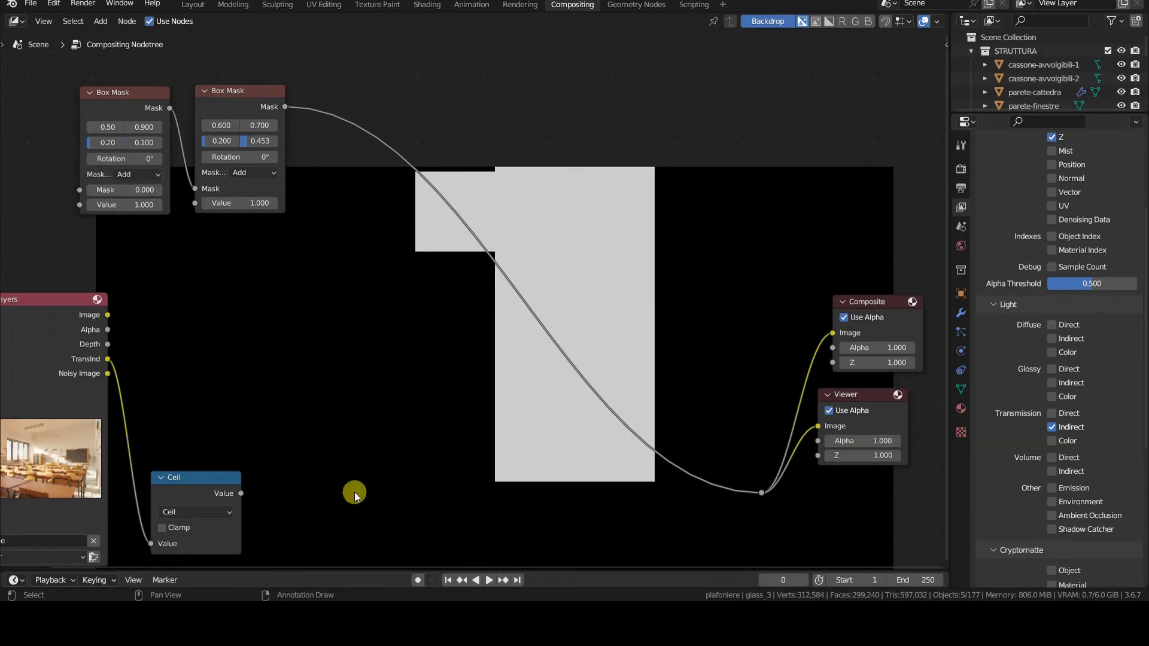
left_click_drag(241, 493, 761, 493)
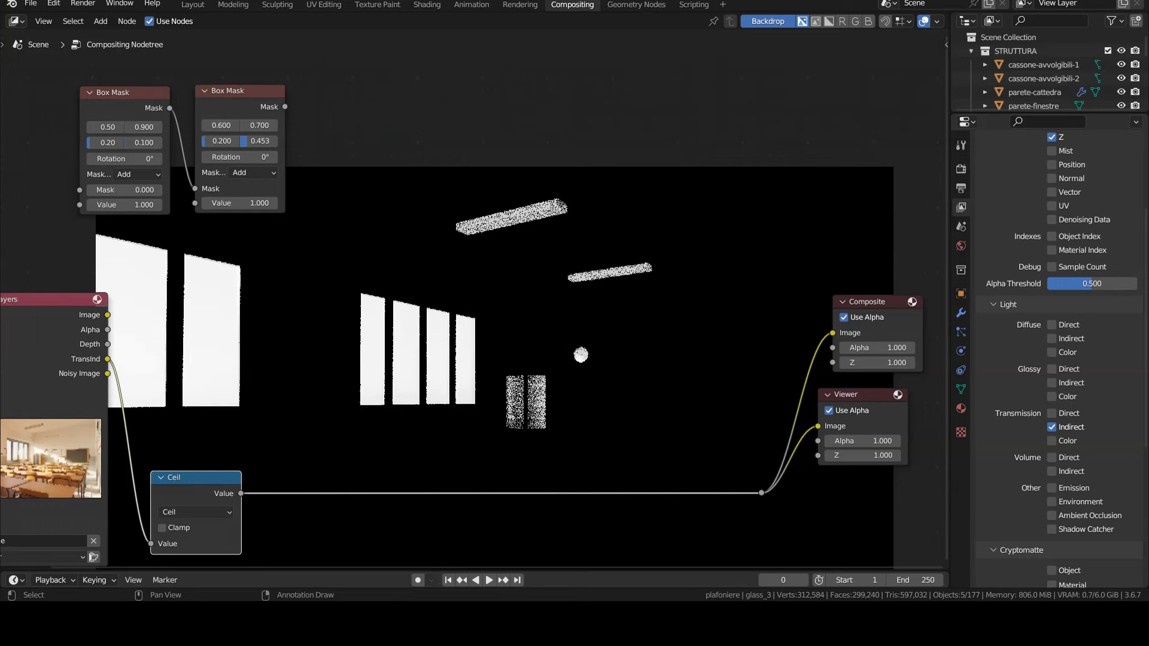
Add an Invert Color node after the second Box Mask, feed the mask into its Color input and link its output to the reroute.
left_click(328, 282)
key("shift+a")
mouse_move(313, 235)
mouse_move(371, 229)
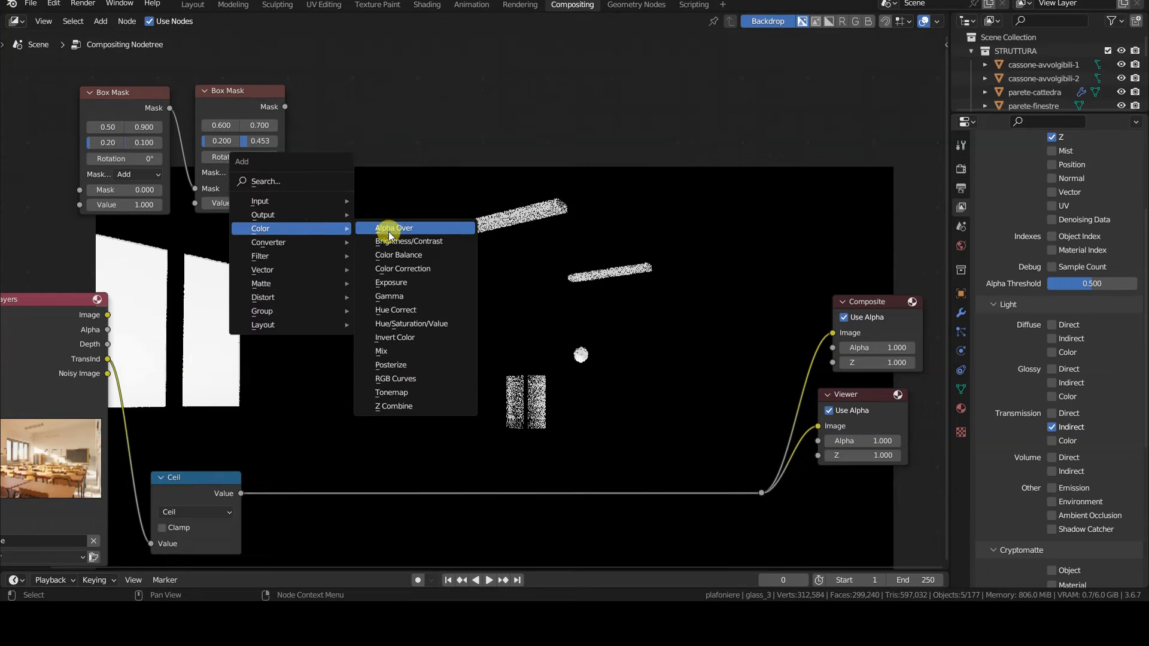
left_click(419, 339)
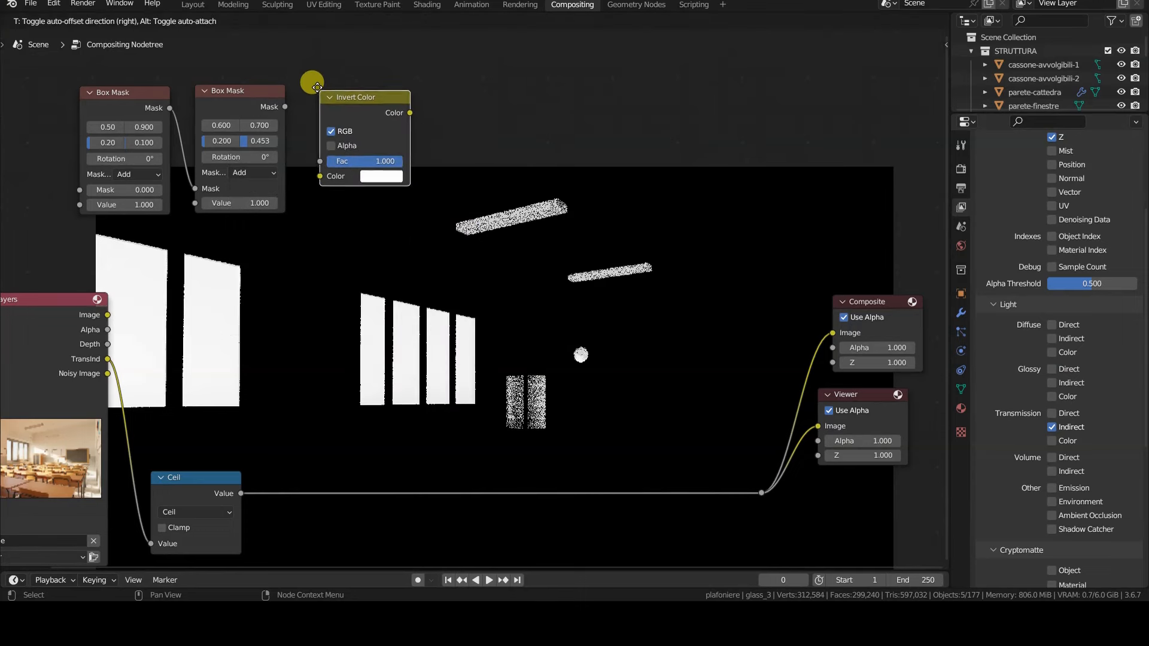
left_click(321, 90)
left_click_drag(285, 106, 317, 173)
left_click_drag(407, 109, 761, 492)
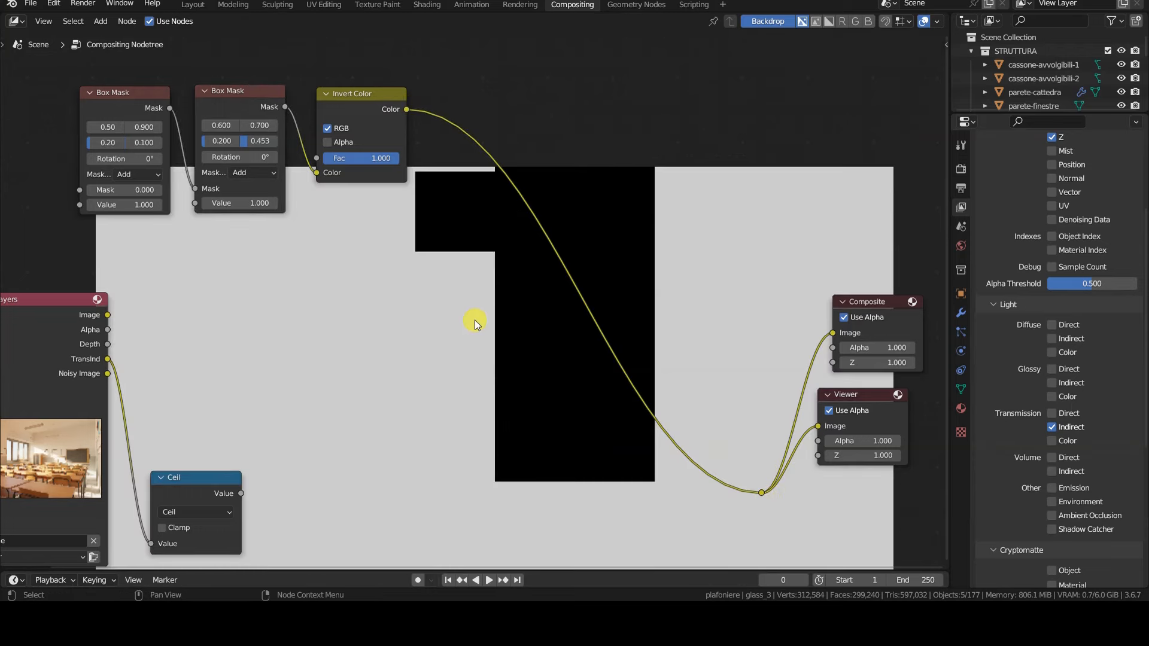
Insert a Mix node set to Multiply after Invert Color and link the Ceil output to its second Image input.
key("shift+a")
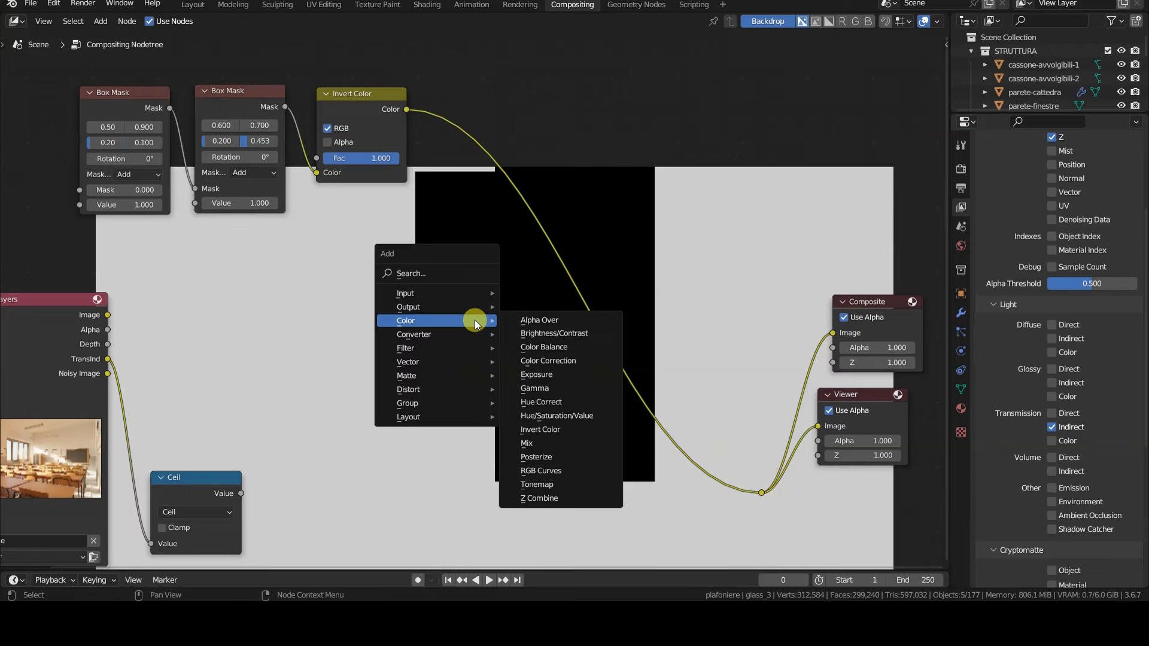
left_click(558, 441)
left_click(472, 126)
left_click(492, 143)
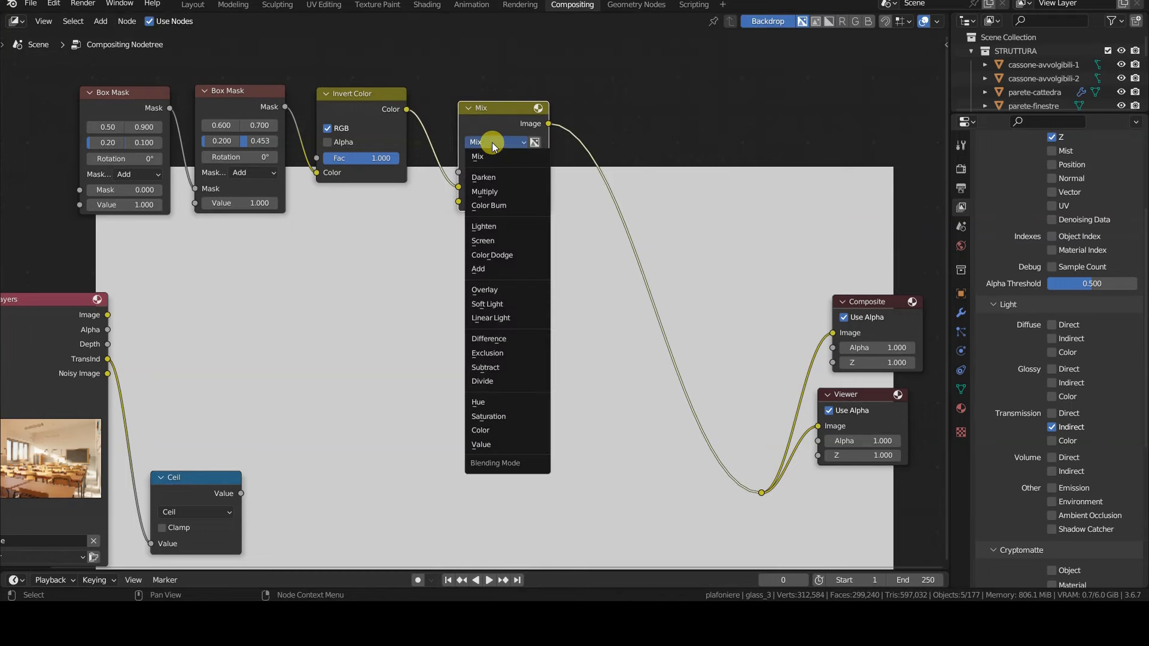
left_click(494, 191)
left_click_drag(241, 493, 464, 200)
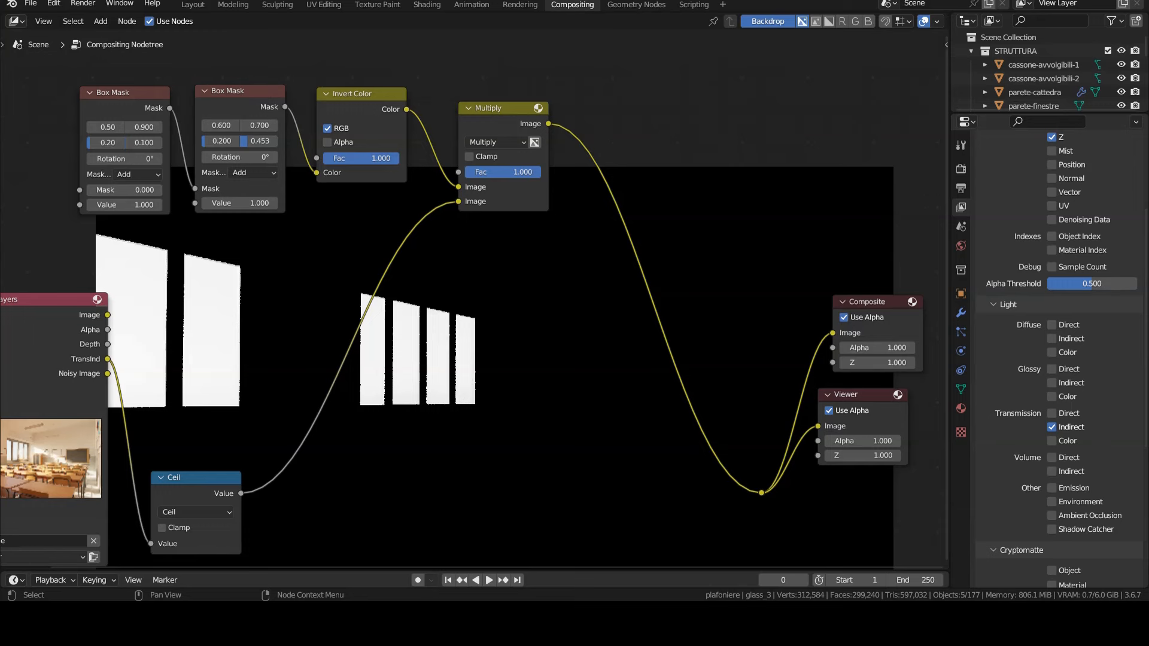
Insert a Sun Beams node after Multiply with ray length 0.184 and its source at about 0.036, 0.840, near the upper corner of the first window.
key("shift+a")
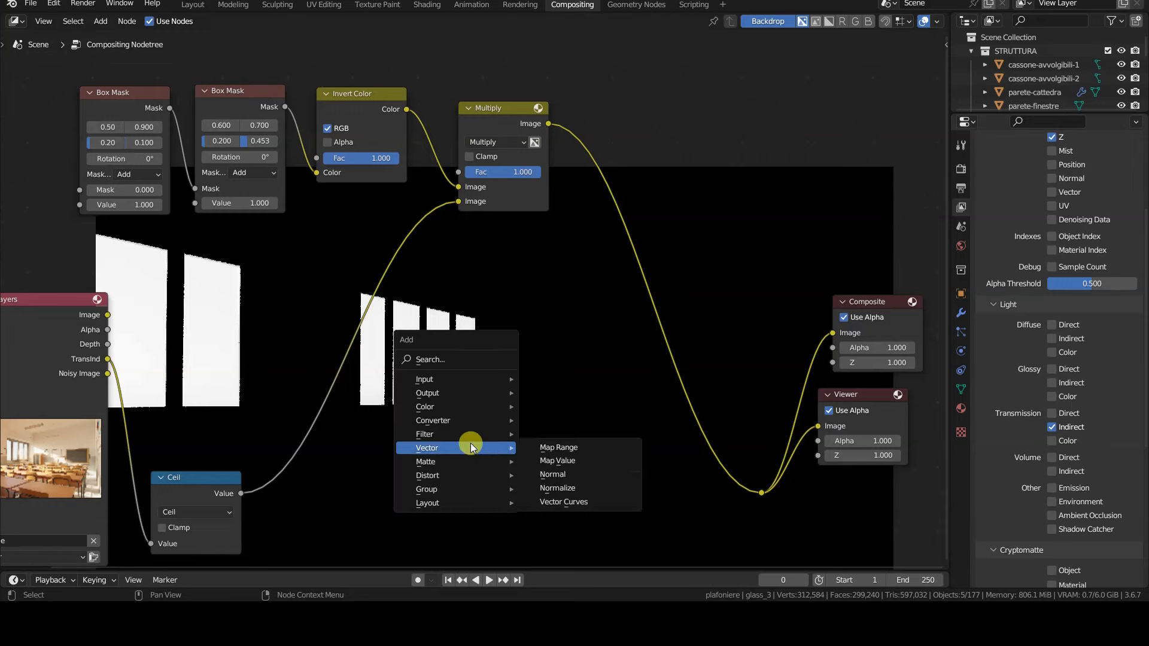
mouse_move(473, 435)
left_click(585, 424)
left_click(573, 243)
left_click_drag(656, 186, 676, 186)
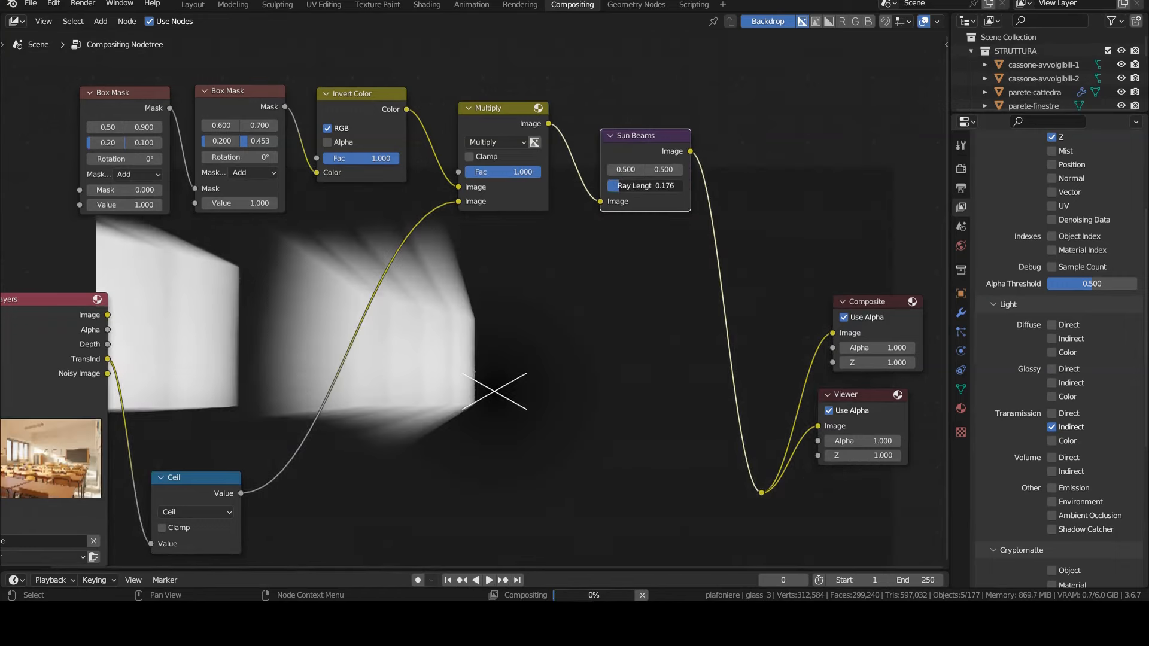
left_click(177, 268)
left_click_drag(466, 402, 124, 238)
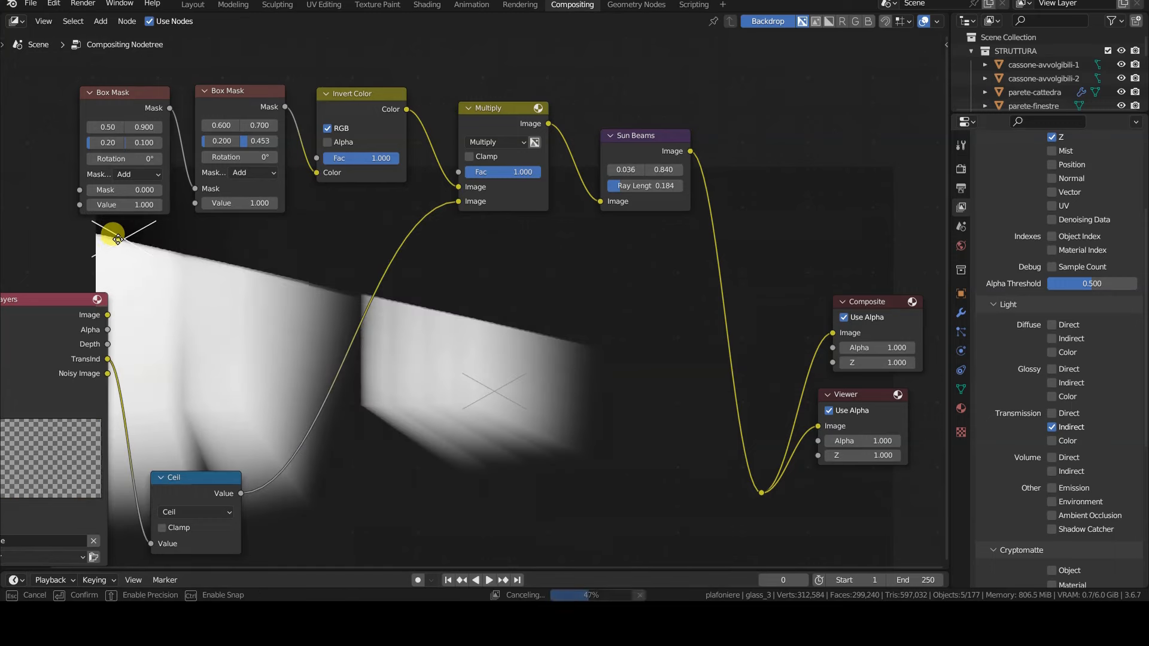
Move the reroute up beside Sun Beams and widen the node editor over the properties area.
left_click(765, 494)
left_click_drag(766, 493, 739, 149)
scroll(675, 379, "down", 3)
scroll(497, 405, "up", 1)
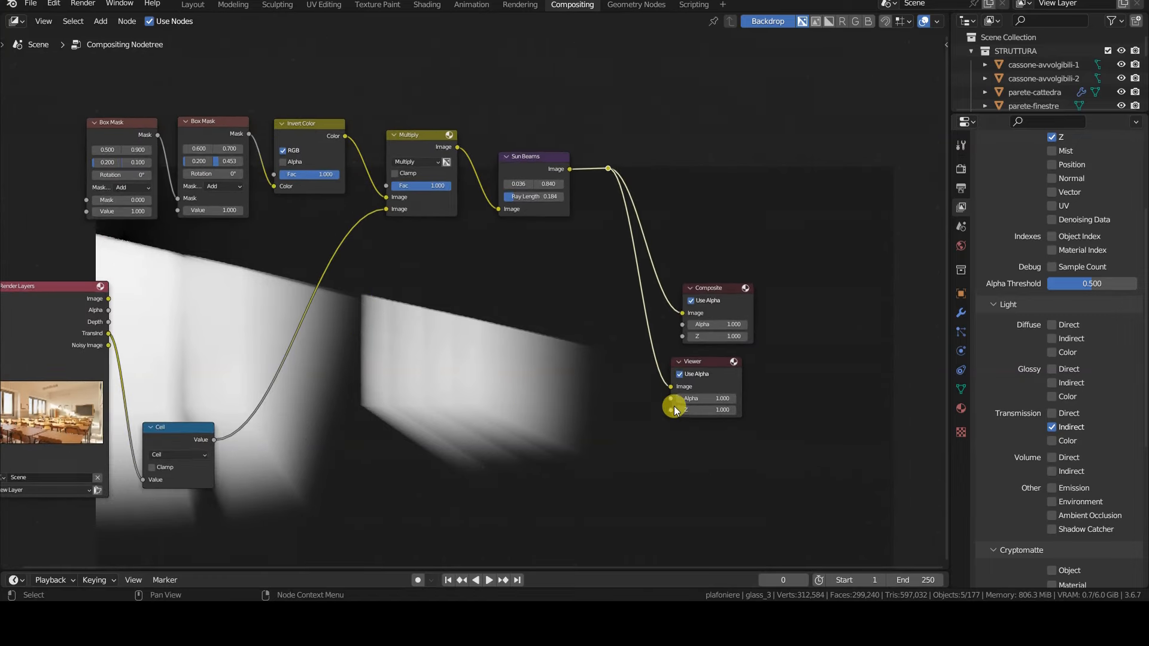
left_click_drag(1144, 116, 1101, 77)
left_click_drag(946, 17, 1002, 25)
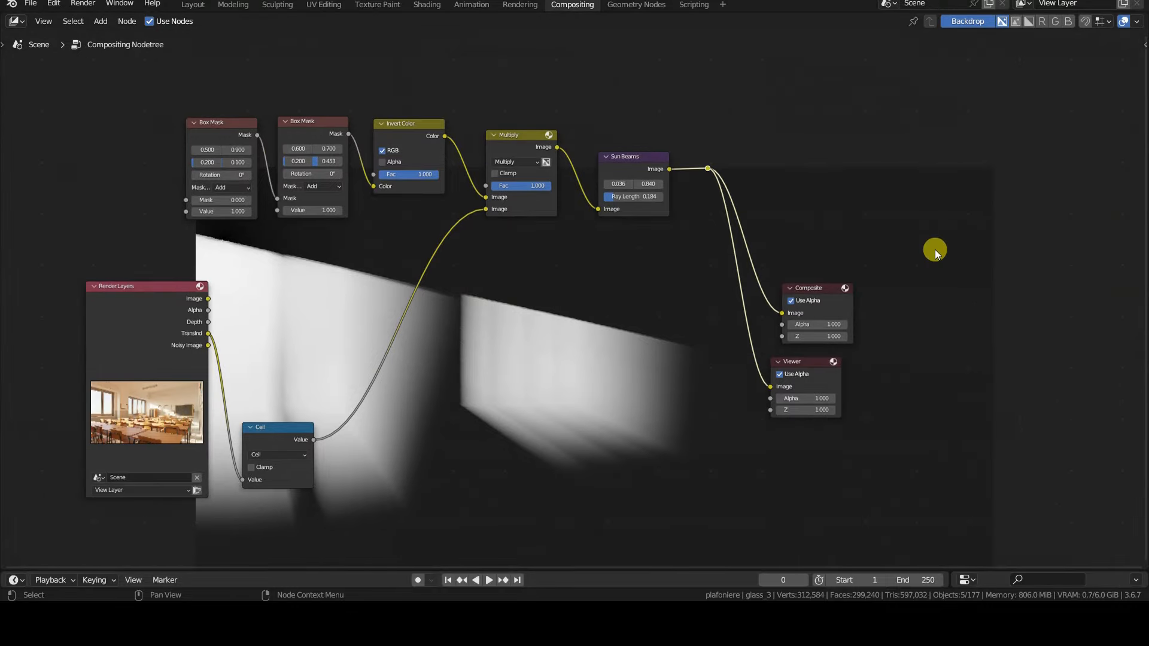
Move the Composite and Viewer nodes away from the reroute to make room for more nodes.
scroll(937, 255, "up", 1)
middle_click_drag(936, 254, 900, 226)
left_click(902, 238)
key("b")
mouse_move(725, 209)
left_mouse_down()
mouse_move(860, 383)
mouse_move(883, 442)
left_mouse_up()
key("g")
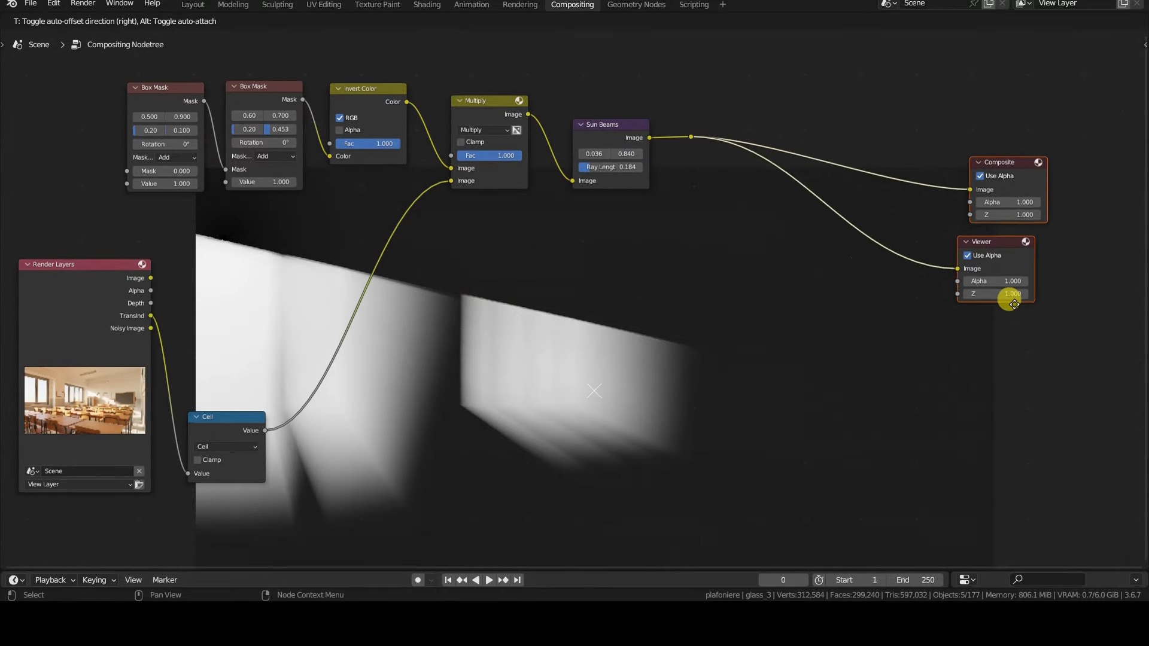
left_click(1066, 293)
Duplicate the Multiply node below Sun Beams, set the copy to Add, and move the reroute next to Composite.
left_click(490, 101)
key("shift+d")
left_click(776, 236)
left_click_drag(722, 139, 1003, 190)
left_click(732, 271)
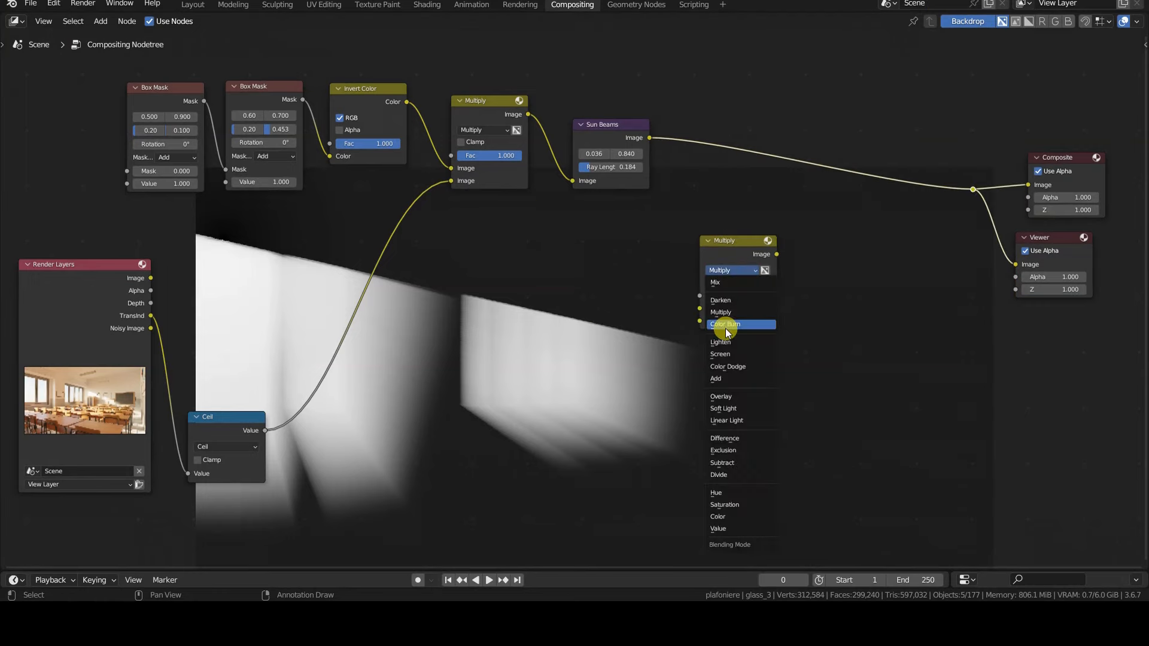
left_click(716, 379)
Combine the Render Layers image and Sun Beams in the Add node, link it to the reroute, and mute and unmute it to compare.
left_click_drag(151, 278, 700, 308)
left_click_drag(649, 138, 700, 321)
left_click_drag(776, 255, 975, 190)
left_click_drag(741, 240, 907, 207)
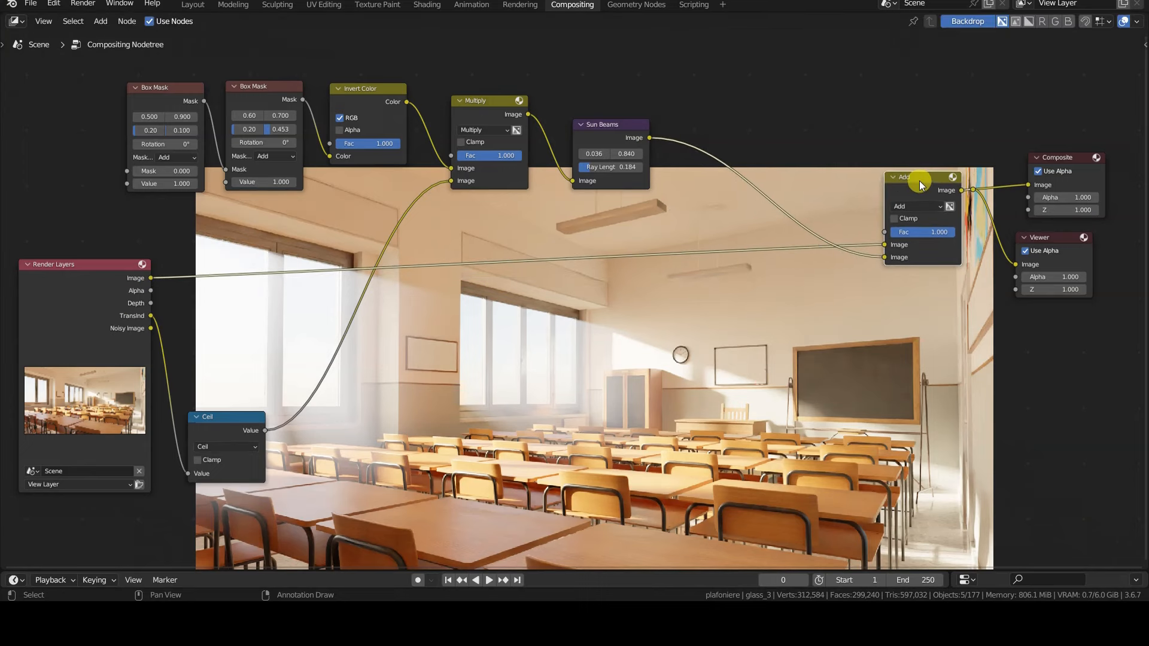
key("m")
key("m")
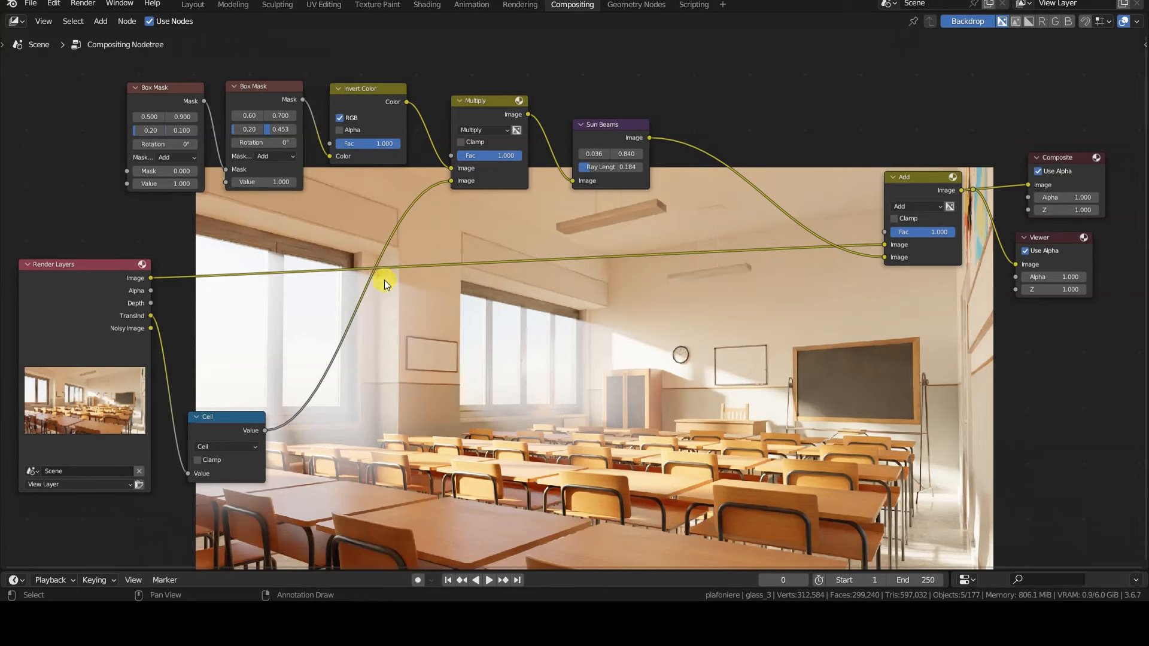
Insert a Blur node between Sun Beams and the reroute, and disconnect Sun Beams from the Add node.
left_click_drag(649, 138, 972, 192)
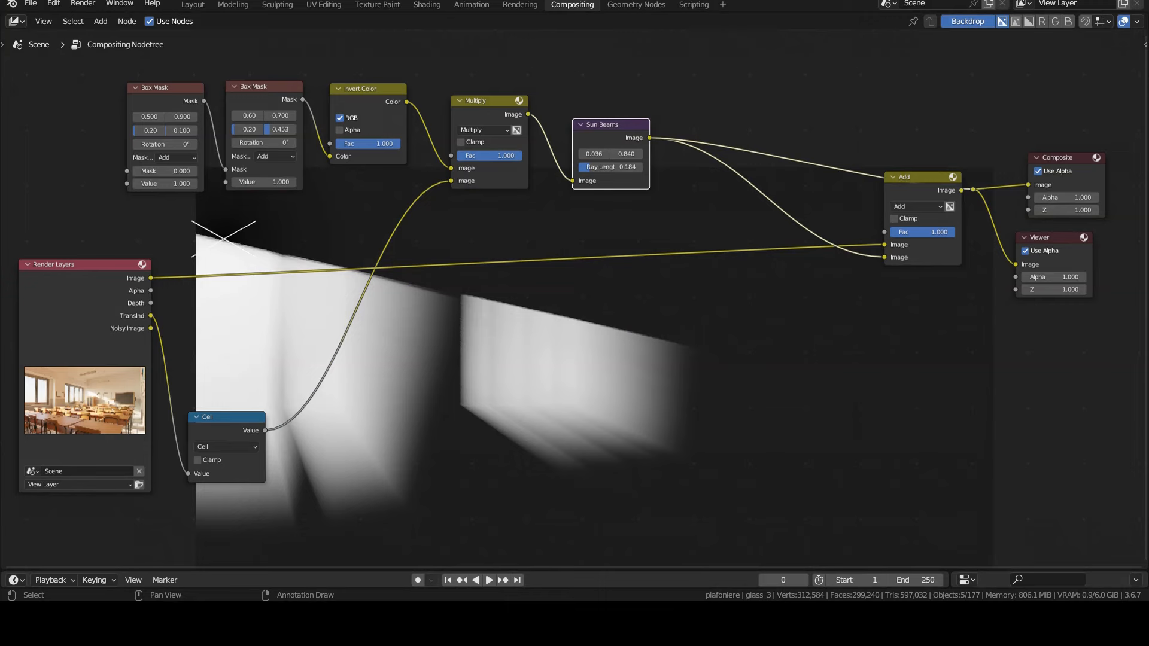
key("shift+a")
mouse_move(520, 393)
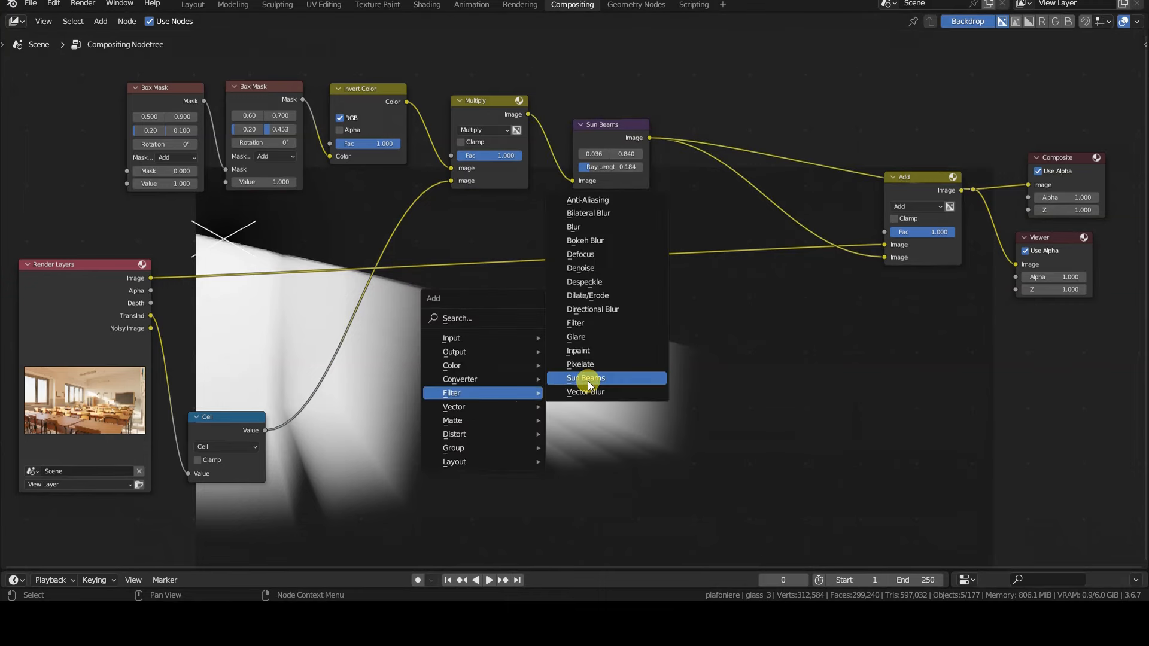
left_click(587, 381)
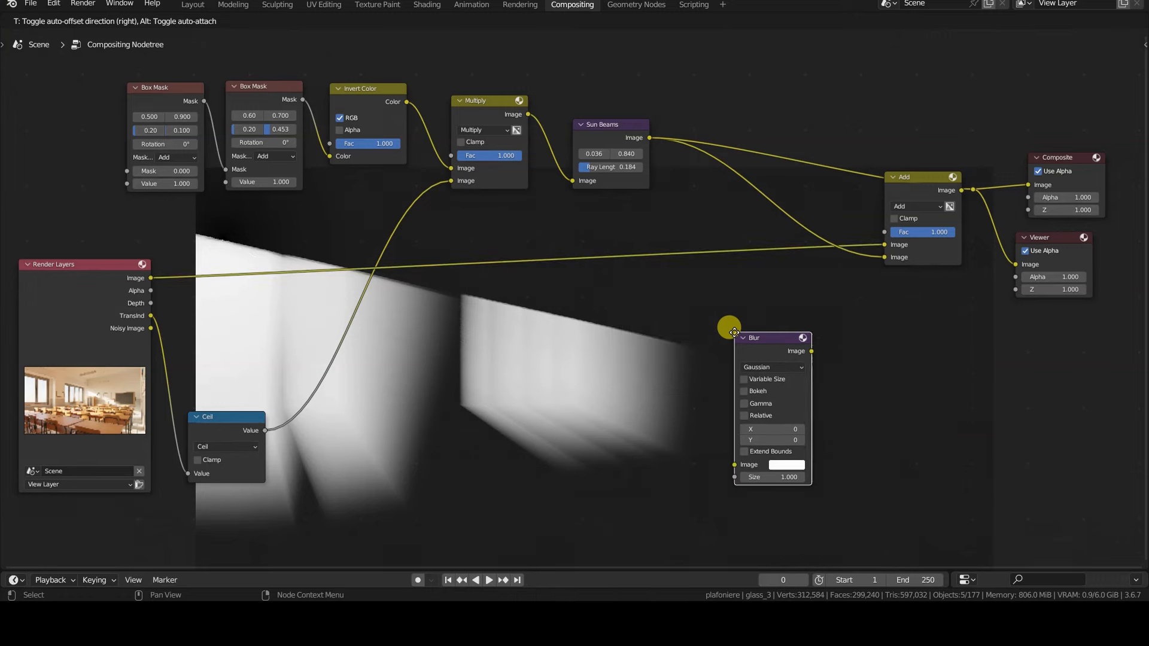
left_click(751, 89)
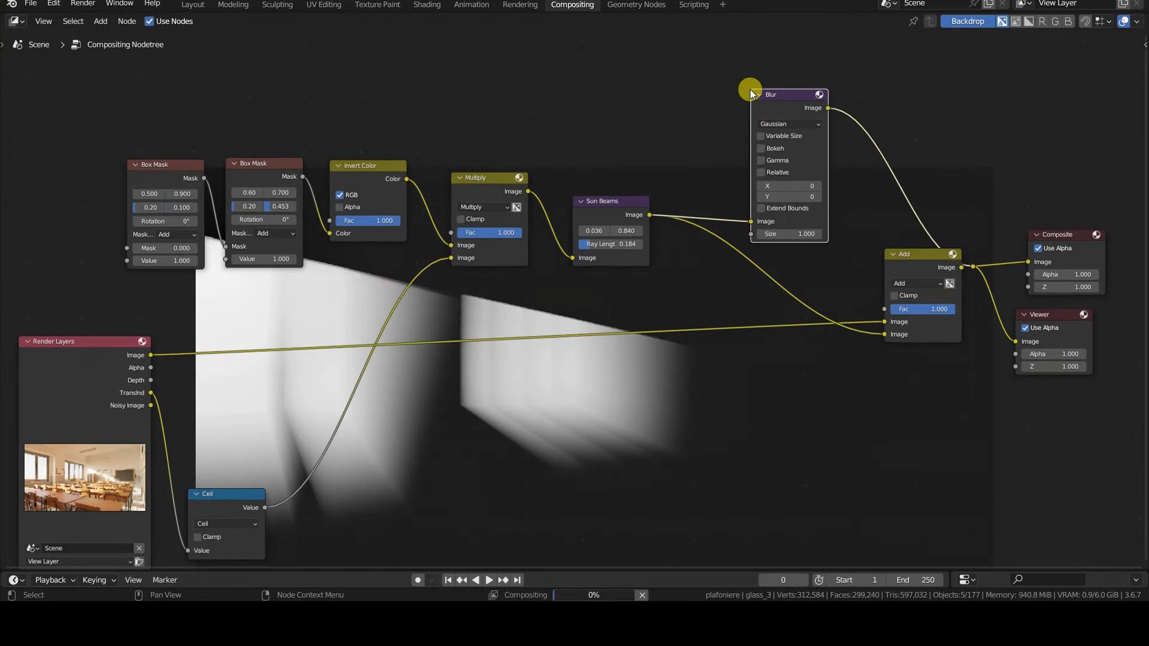
left_click_drag(912, 257, 869, 268)
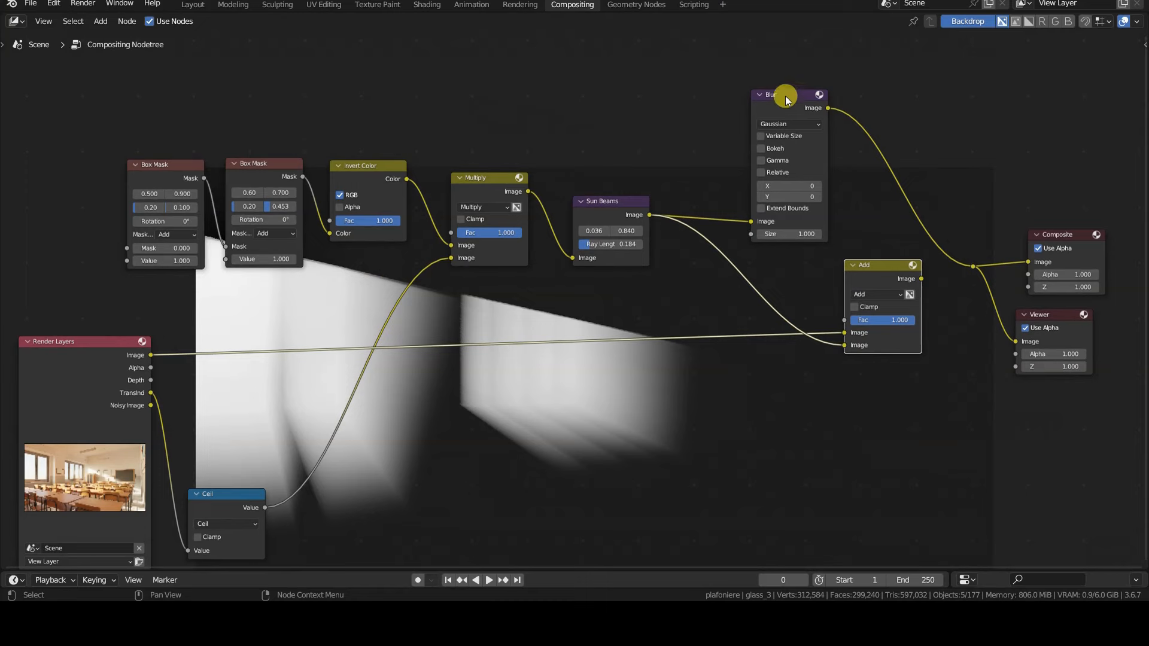
left_click_drag(786, 100, 744, 79)
left_click_drag(843, 345, 742, 428)
Set the Blur node's X and Y sizes to 50.
left_click(751, 163)
type("50")
key("Tab")
type("50")
key("Return")
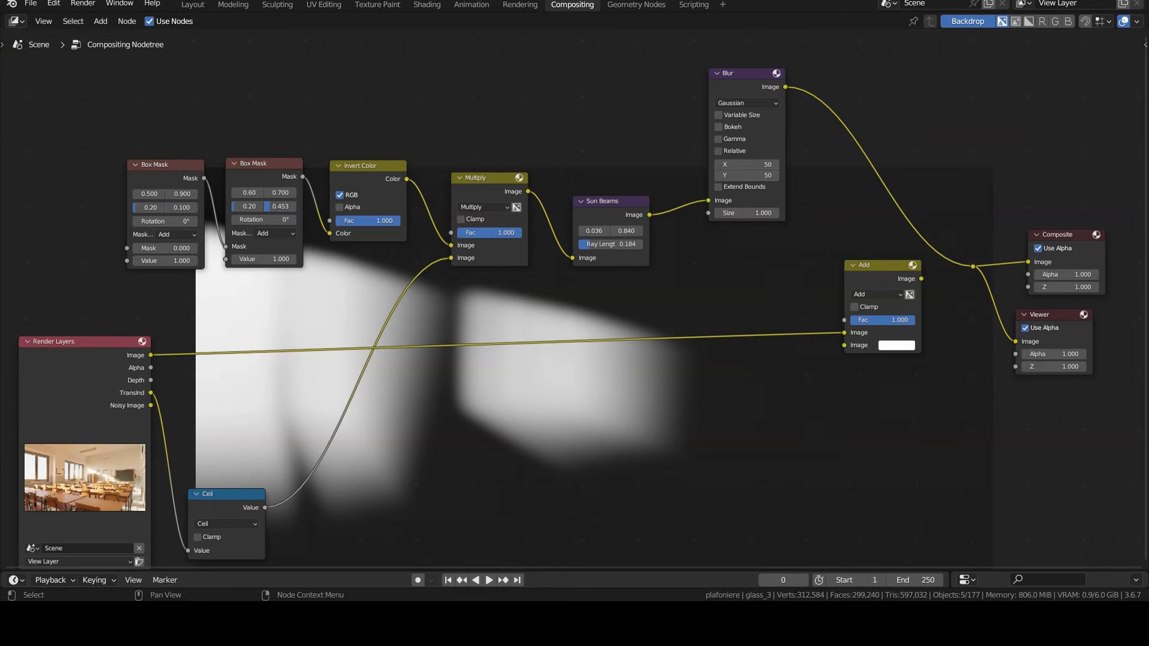
Link Blur into the Add node's second Image input and Add to the reroute, then mute and unmute Add to compare.
left_click_drag(785, 87, 844, 346)
left_click_drag(921, 278, 972, 266)
key("m")
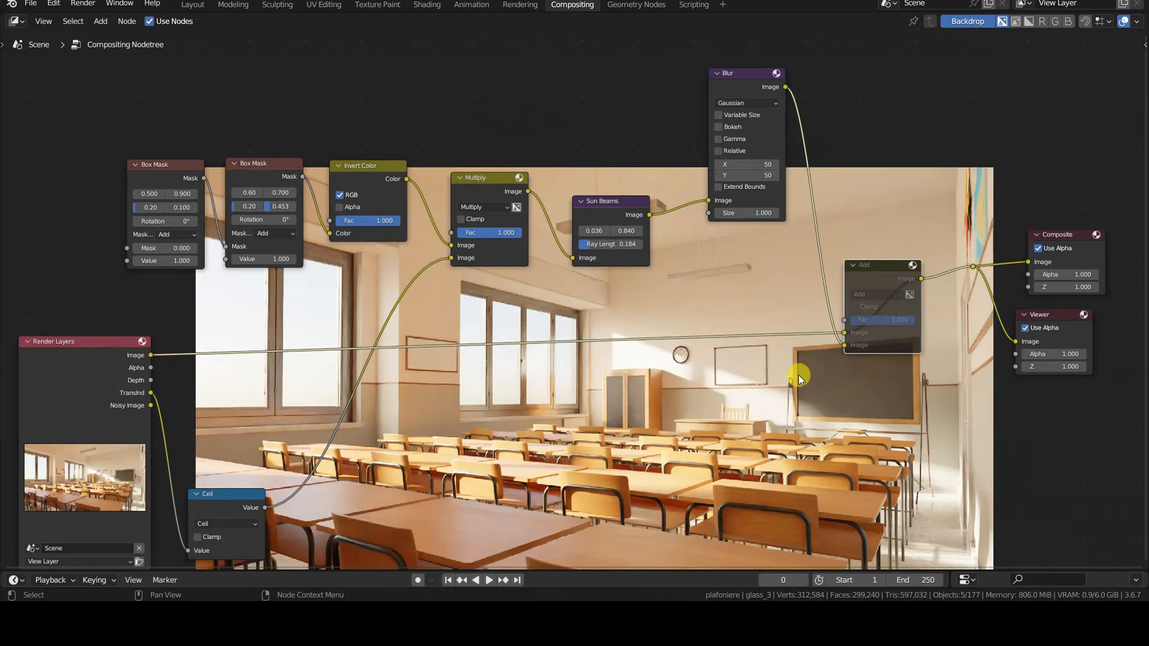
key("m")
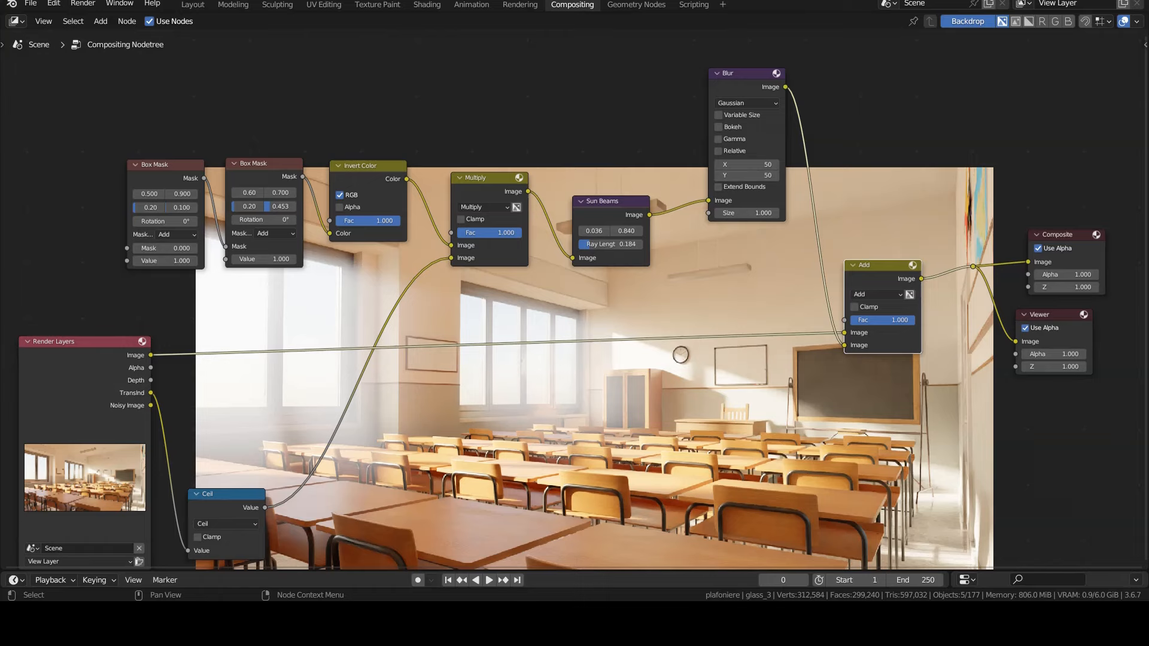
Spread out the node layout by moving the mask and Sun Beams chain with Blur up and the Add and output nodes away.
left_click_drag(94, 121, 663, 298)
key("g")
left_click(511, 203)
left_click_drag(738, 74, 594, 86)
scroll(613, 338, "down", 1)
middle_click_drag(627, 371, 605, 337)
left_click_drag(779, 288, 991, 395)
key("g")
left_click(991, 440)
Insert a Color Balance node between Blur and the Add node, and link its output to the reroute for preview.
key("shift+a")
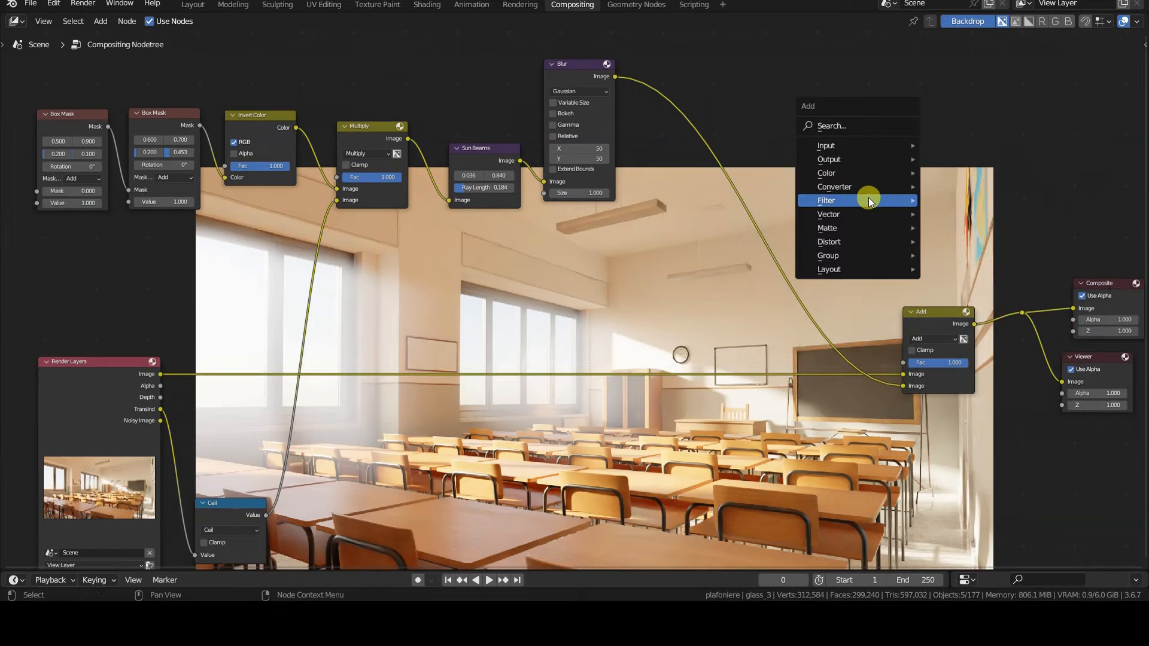
mouse_move(855, 173)
left_click(1009, 205)
left_click(695, 131)
left_click_drag(862, 147, 1022, 313)
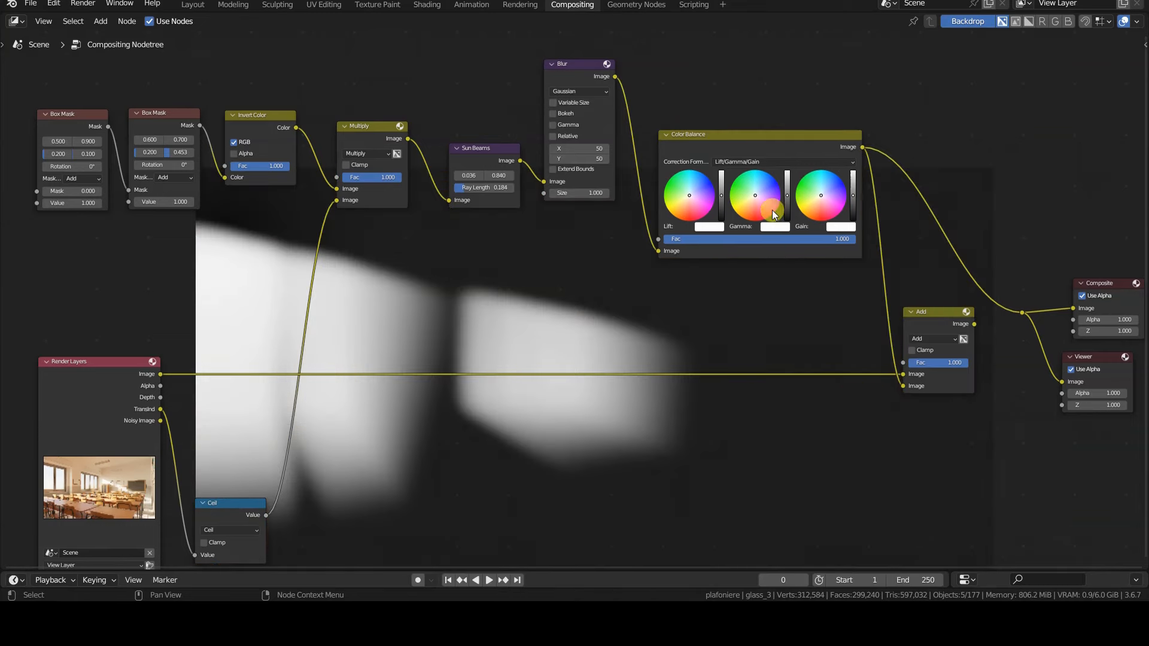
Tint the beams warm in Color Balance, shifting Lift to light pink and Gamma and Gain to pale yellow.
left_click_drag(761, 199, 748, 211)
left_click_drag(822, 197, 816, 205)
left_click_drag(689, 196, 690, 207)
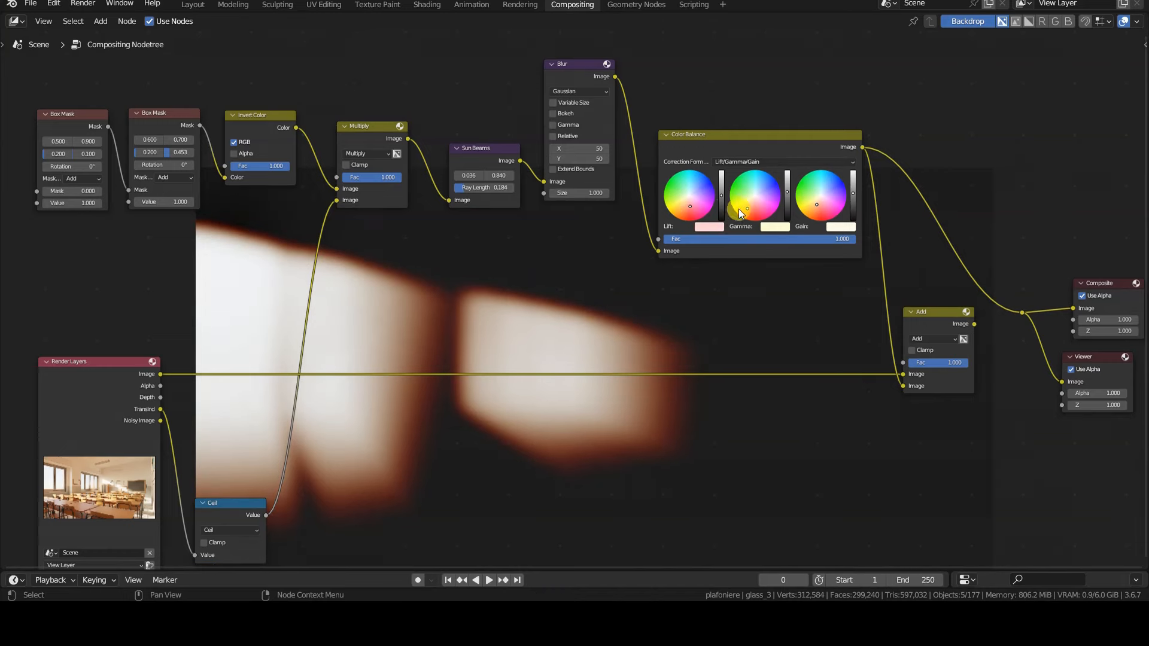
left_click_drag(822, 209, 820, 218)
Link the Add node's output back to the reroute, and toggle Add's mute to compare the image with and without beams.
left_click_drag(974, 324, 1021, 313)
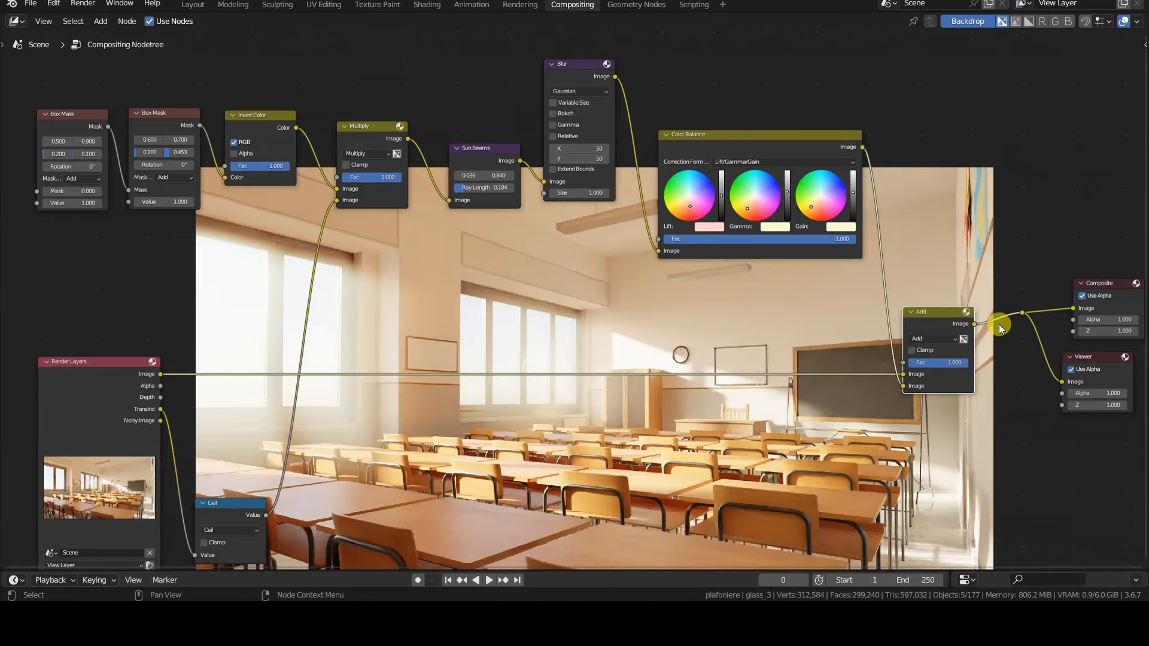
left_click(937, 312)
key("m")
key("m")
key("m")
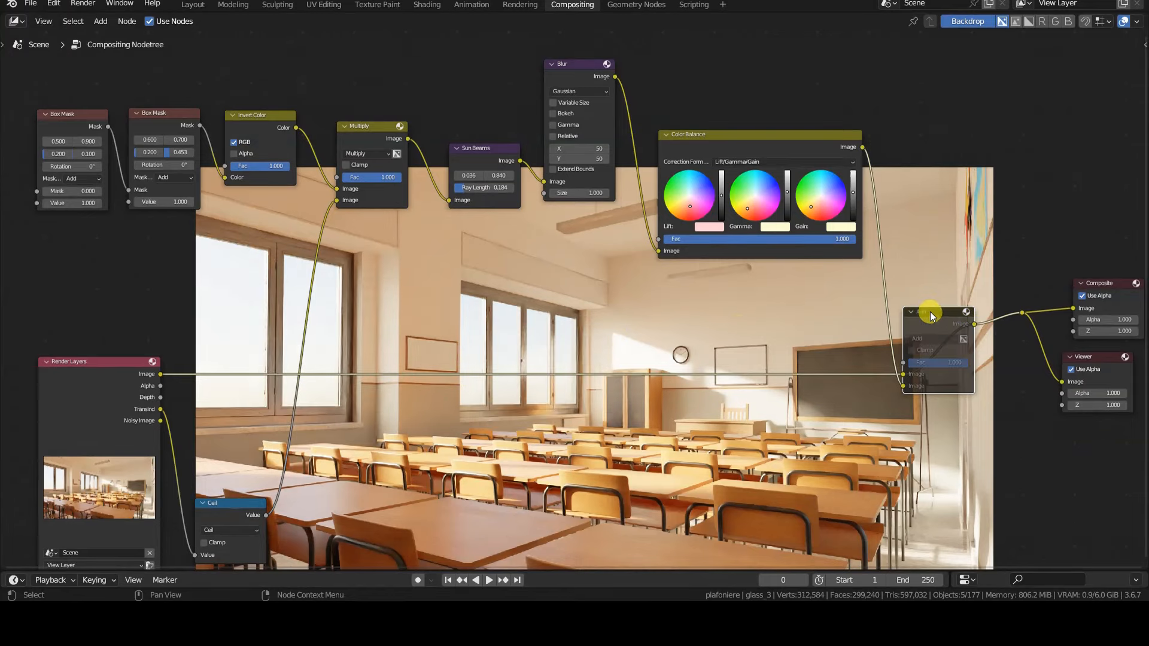
key("m")
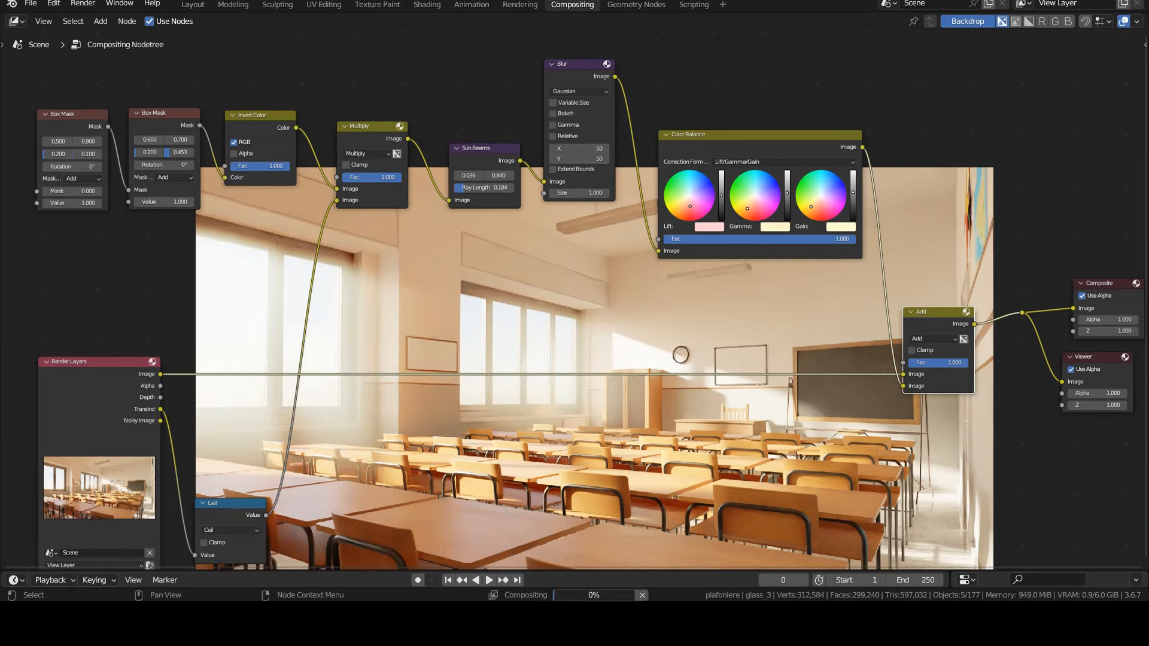
Darken the Color Balance Gamma to a muted brown, and link the node's output to the reroute to preview it.
left_click(785, 196)
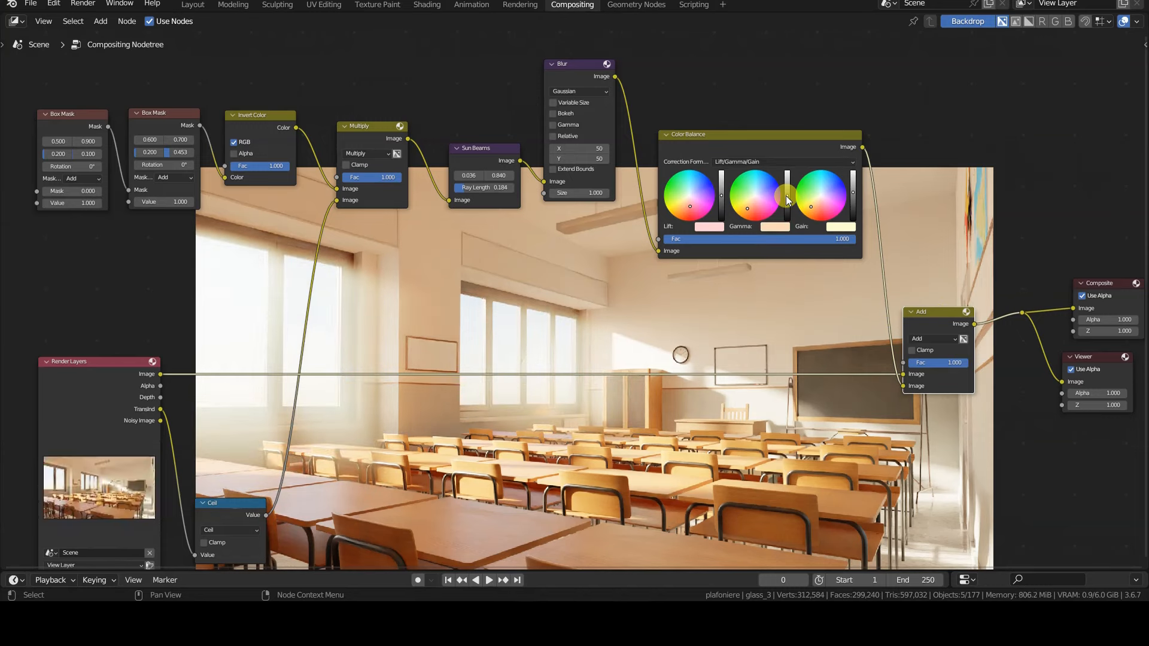
left_click_drag(785, 196, 786, 203)
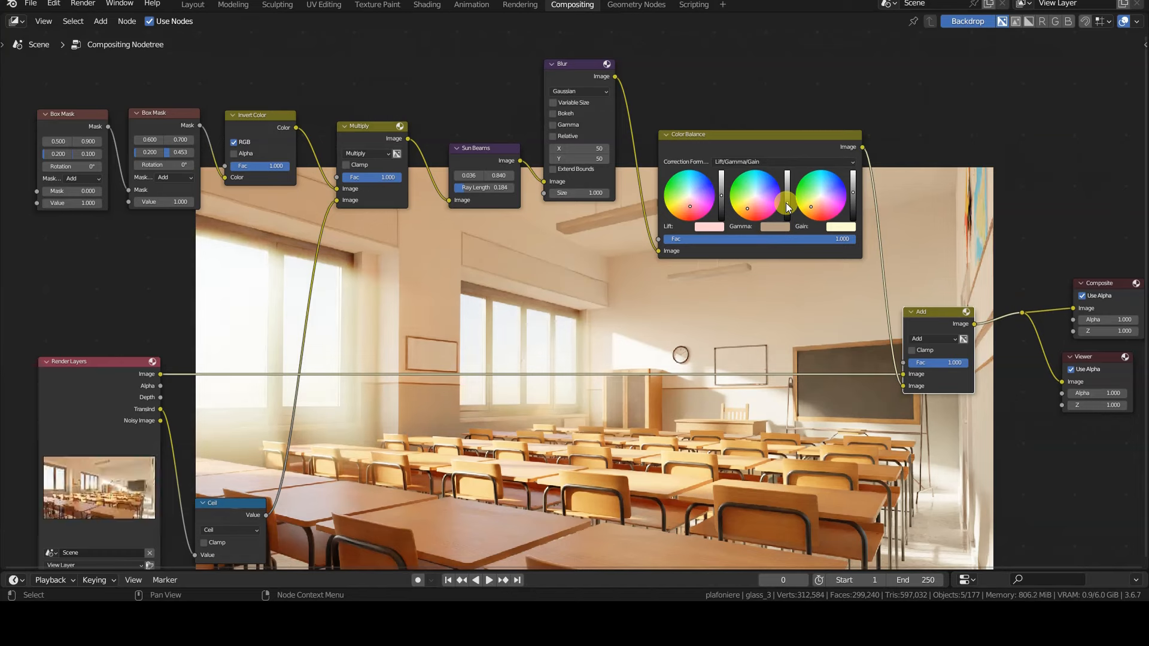
left_click_drag(864, 149, 1022, 311)
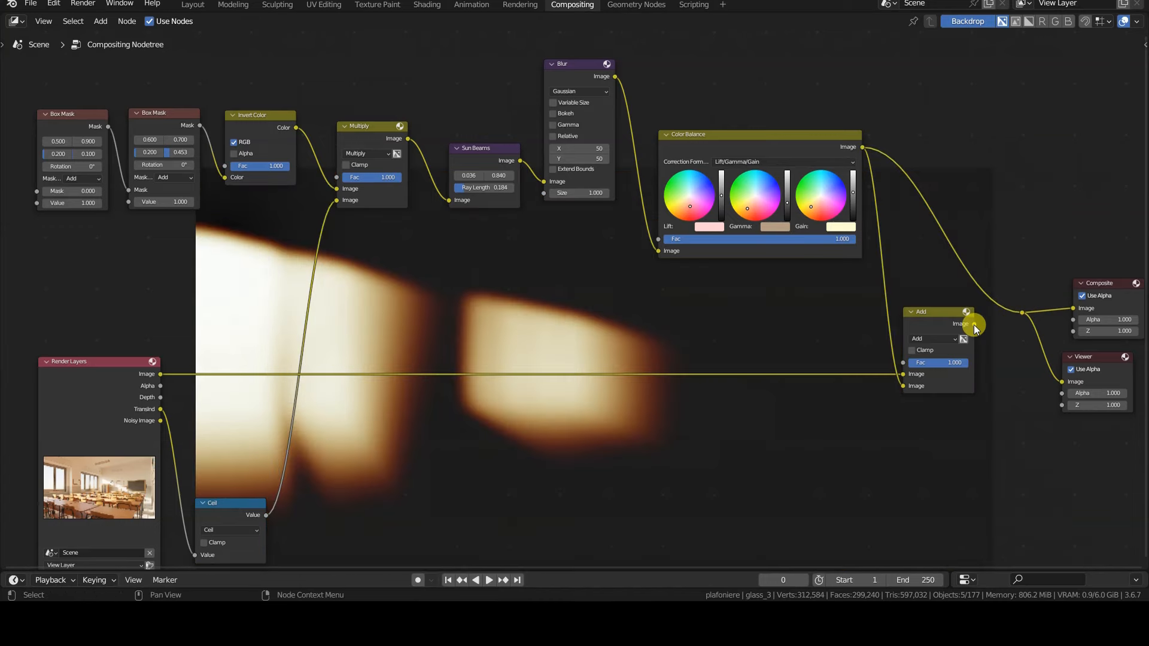
Restore the Add node's link to the reroute, then mute and unmute Add to check the darker beams.
left_click_drag(974, 324, 1022, 311)
key("m")
key("m")
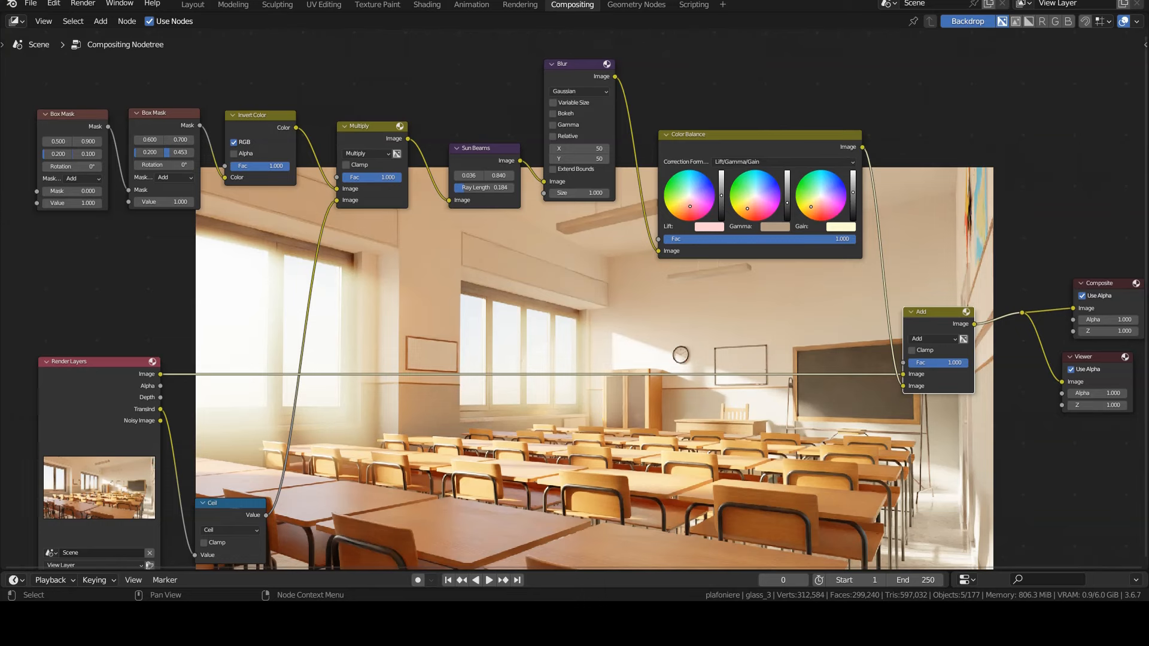
Enlarge the backdrop image and move the Render Layers node outward, off the classroom windows.
left_click(356, 406)
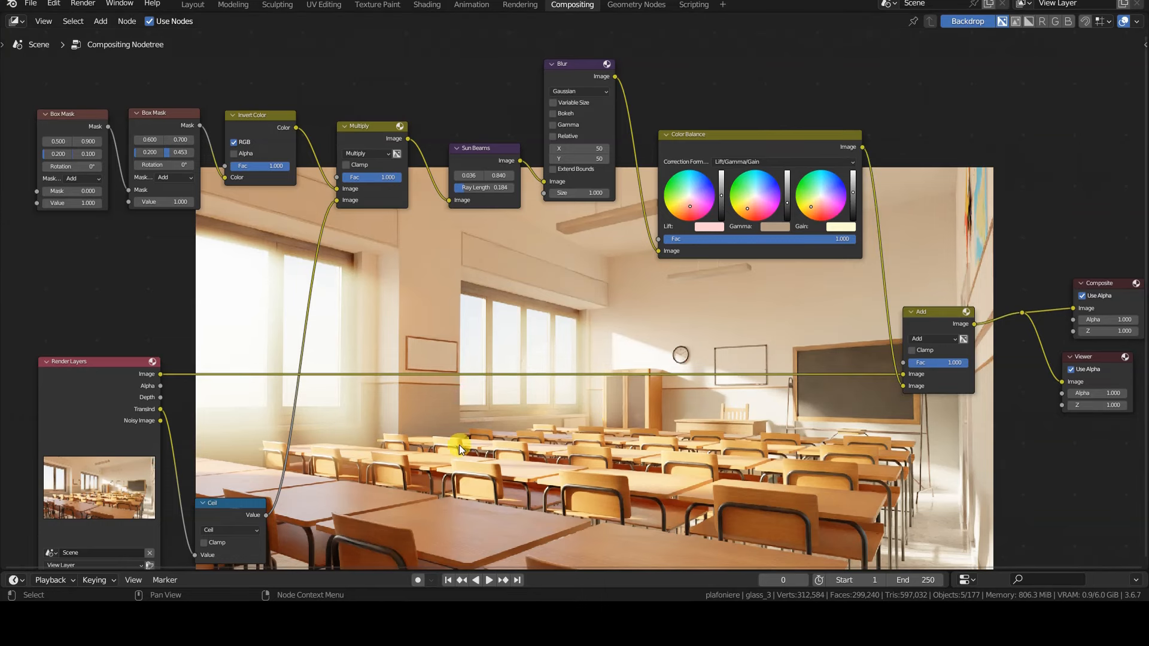
key("alt+v")
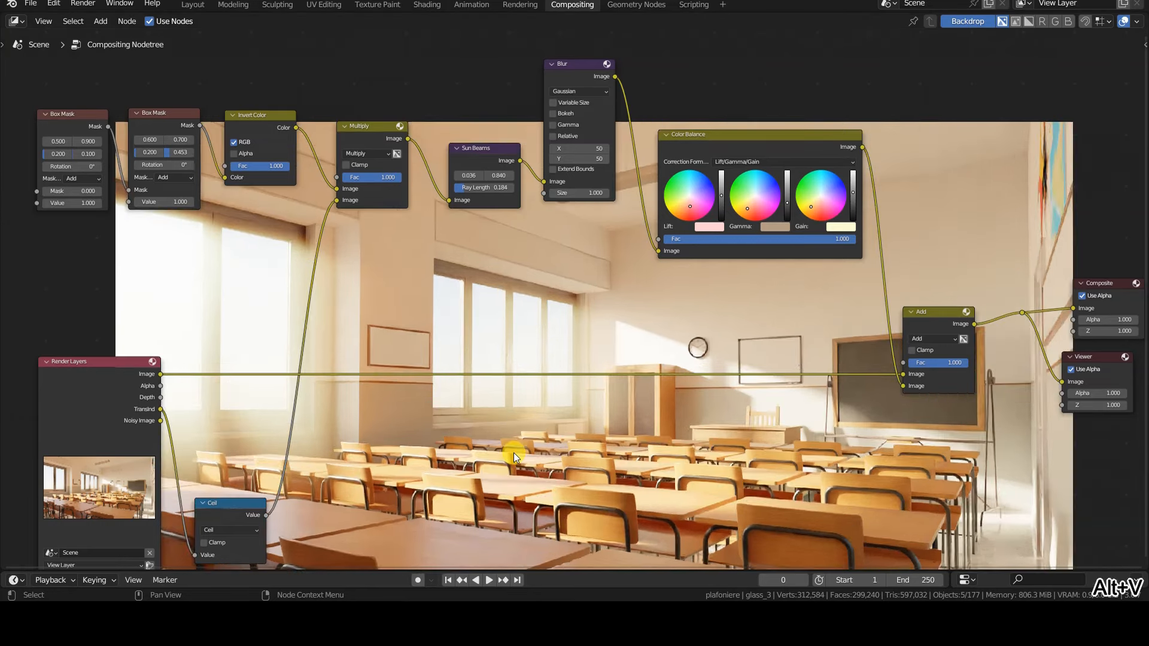
left_click_drag(157, 377, 94, 367)
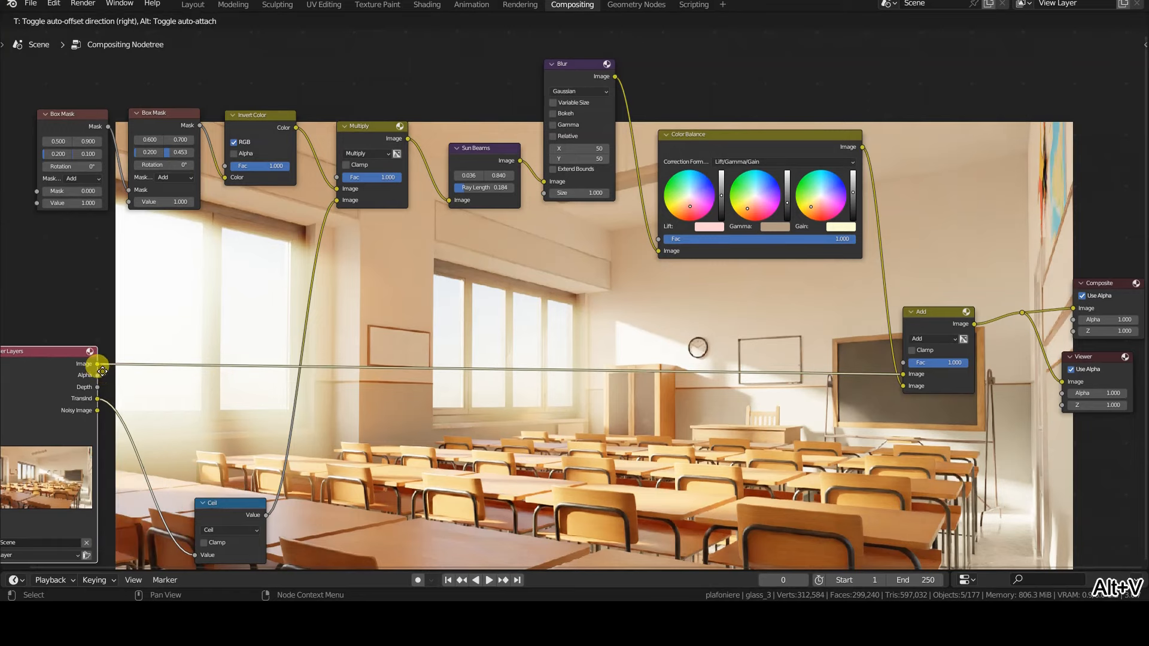
Preview the Color Balance output alone through the reroute to examine the beam mask, then link Add to the reroute again.
left_click_drag(863, 147, 1022, 313)
middle_click_drag(688, 483, 685, 370, "alt")
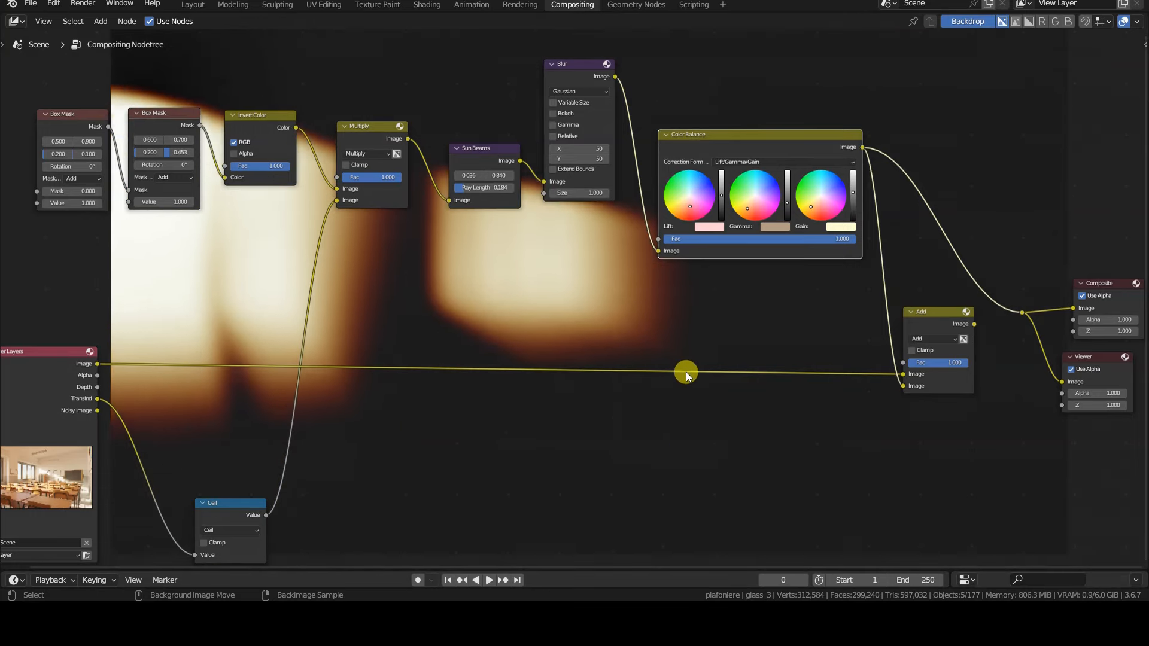
left_click_drag(974, 324, 1020, 312)
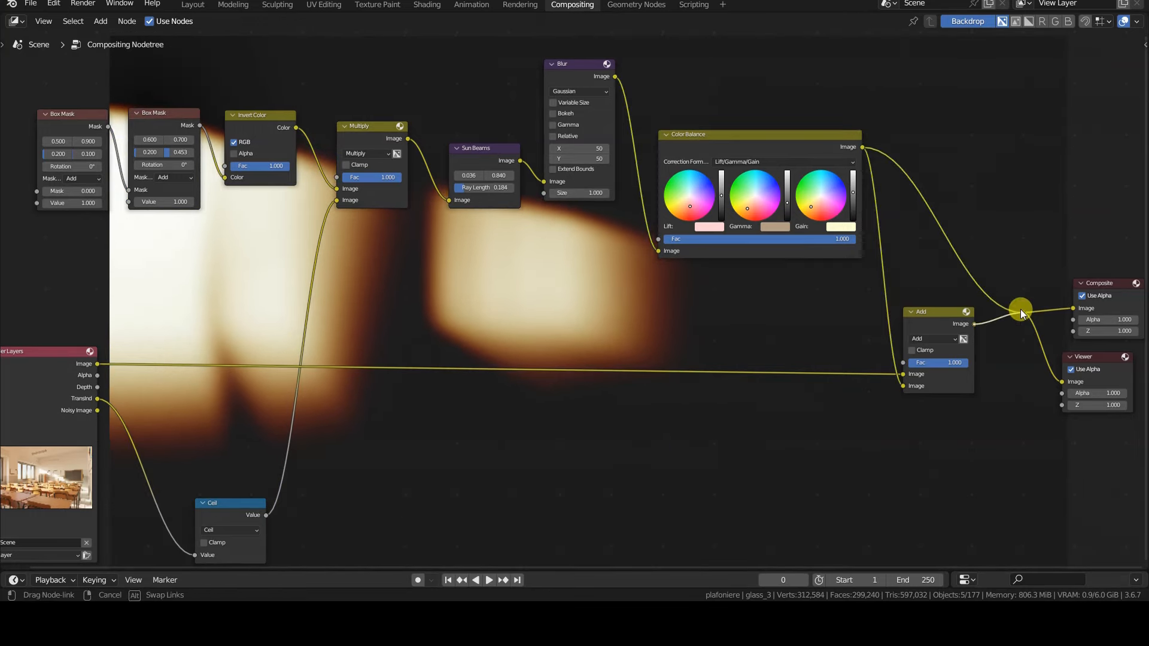